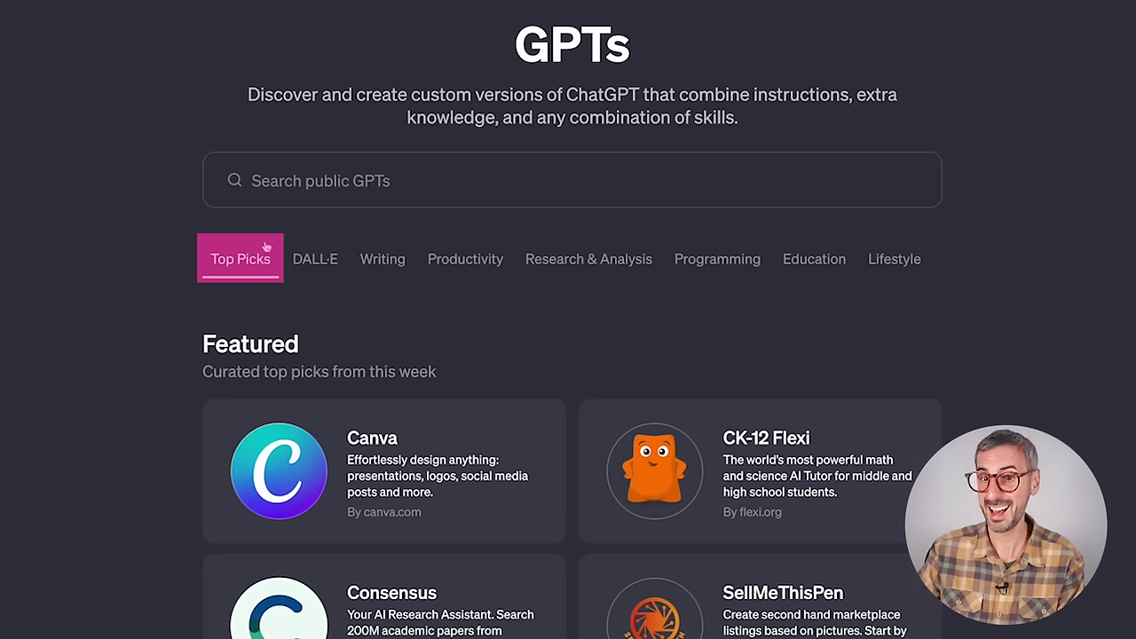
Step: Browse the DALL·E category of the GPT store, return to the start of the page and go to the Productivity category
click(345, 249)
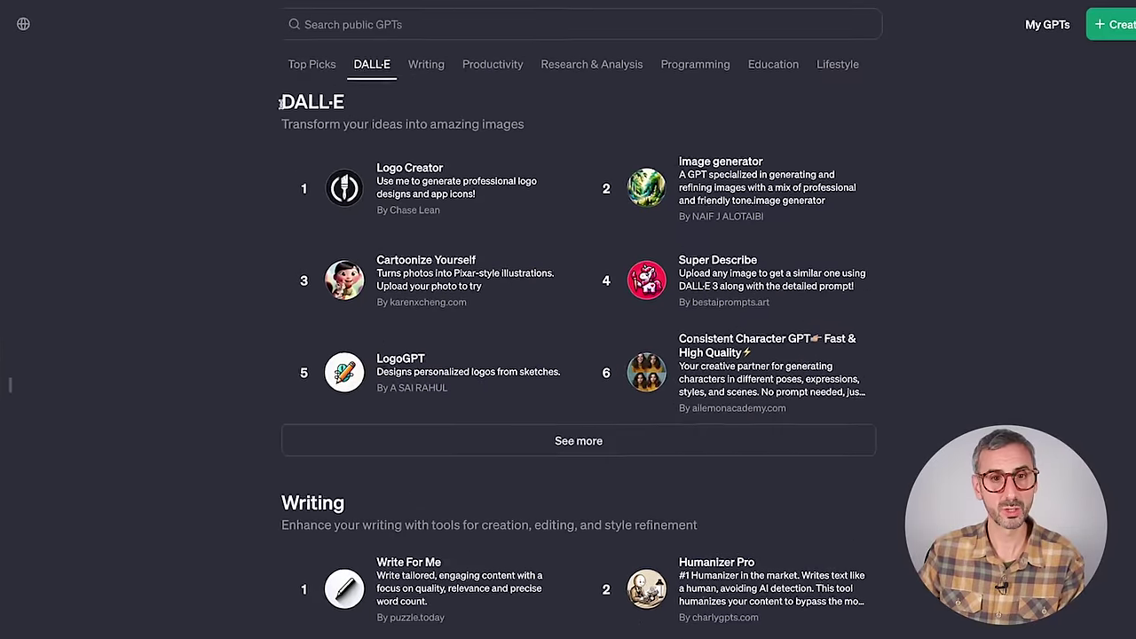
drag(279, 102, 347, 112)
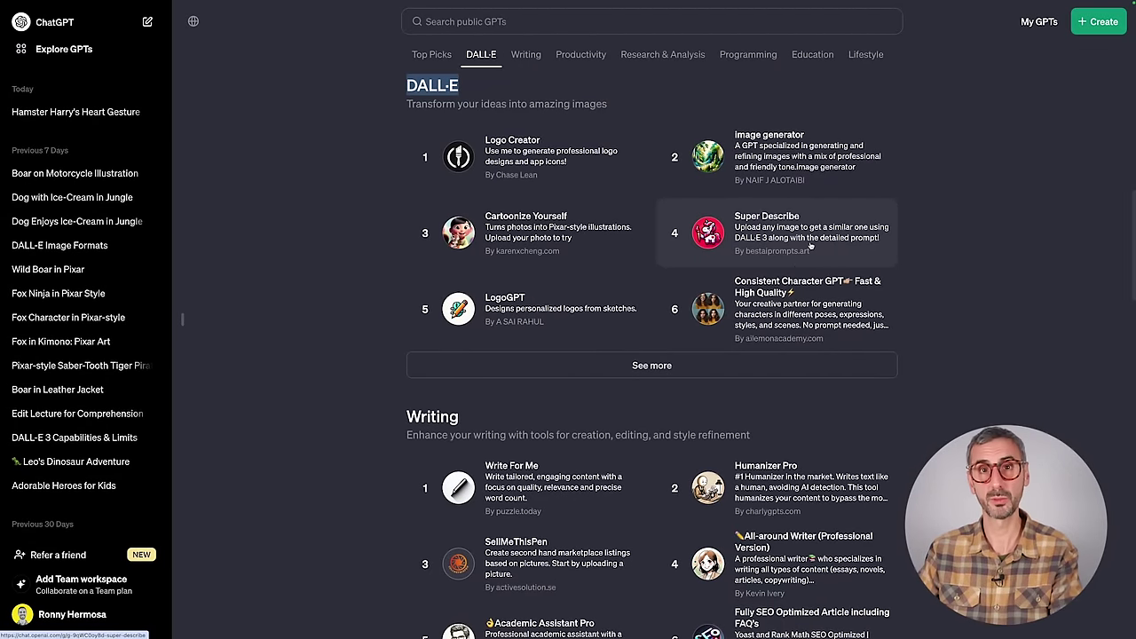
scroll(781, 266, up, 4)
scroll(719, 299, down, 1)
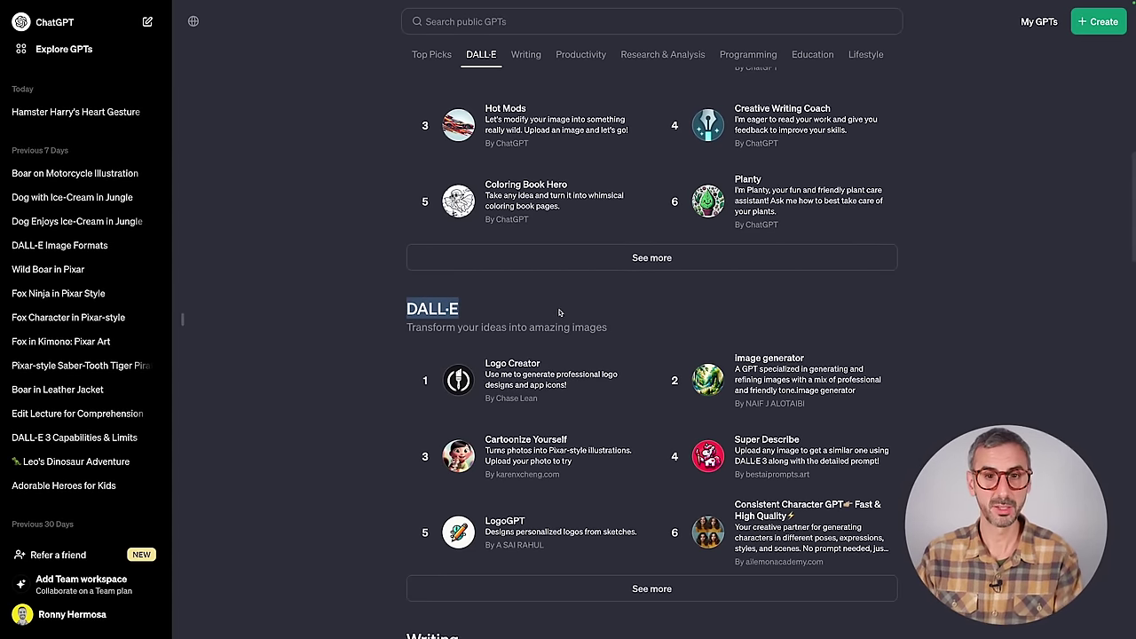
scroll(497, 257, up, 15)
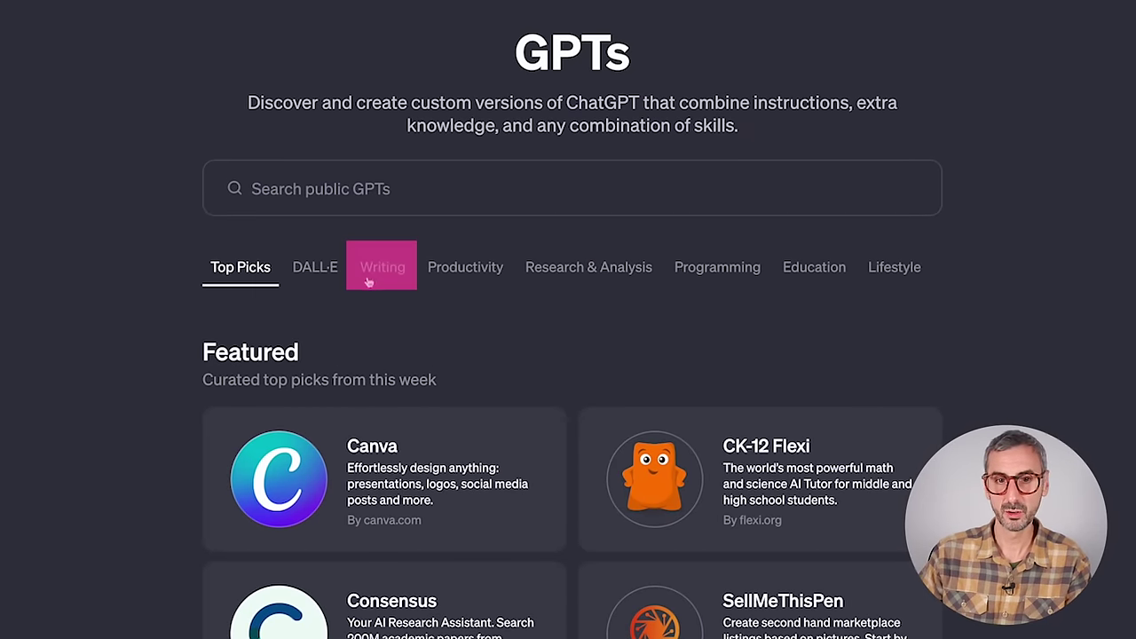
click(470, 268)
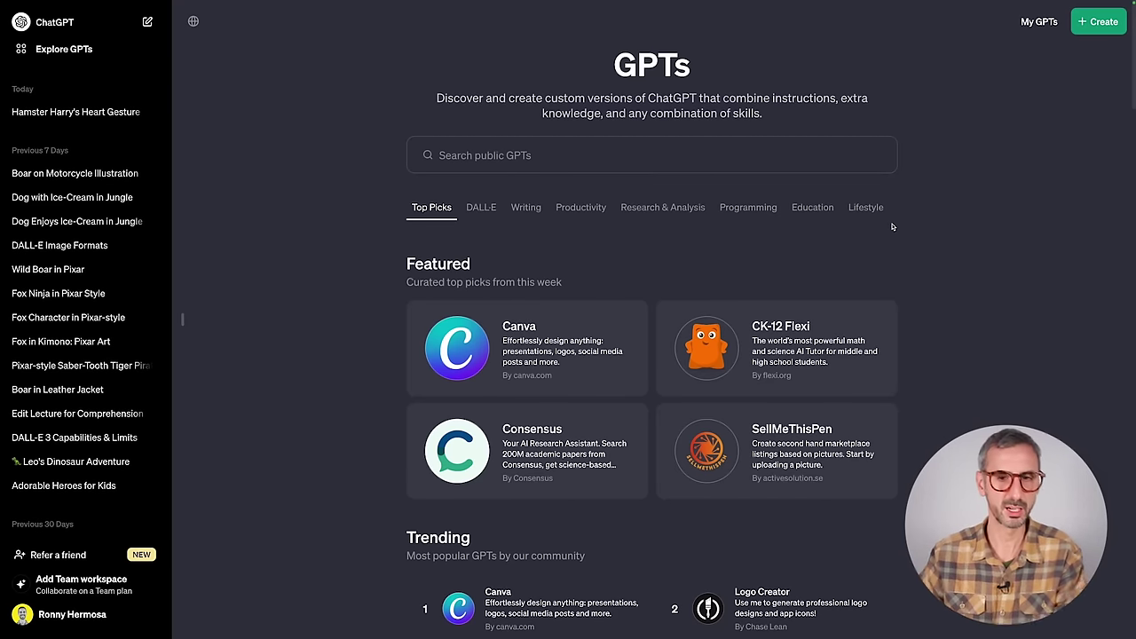
Step: Examine the Featured section with the week's curated top picks in the GPT store
scroll(763, 248, down, 1)
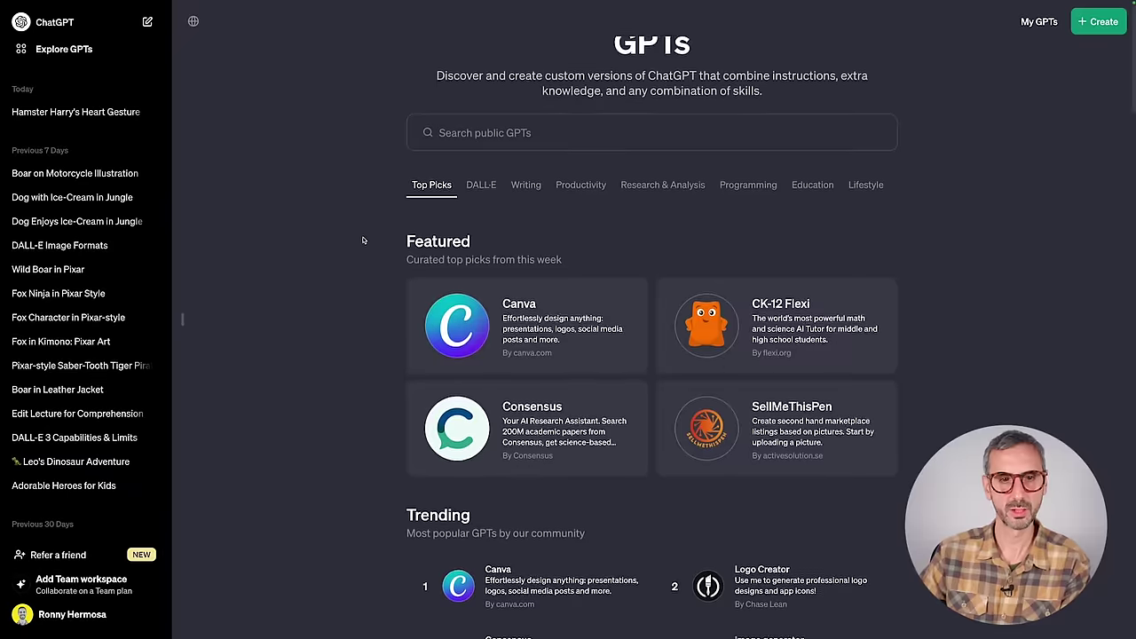
drag(410, 213, 499, 213)
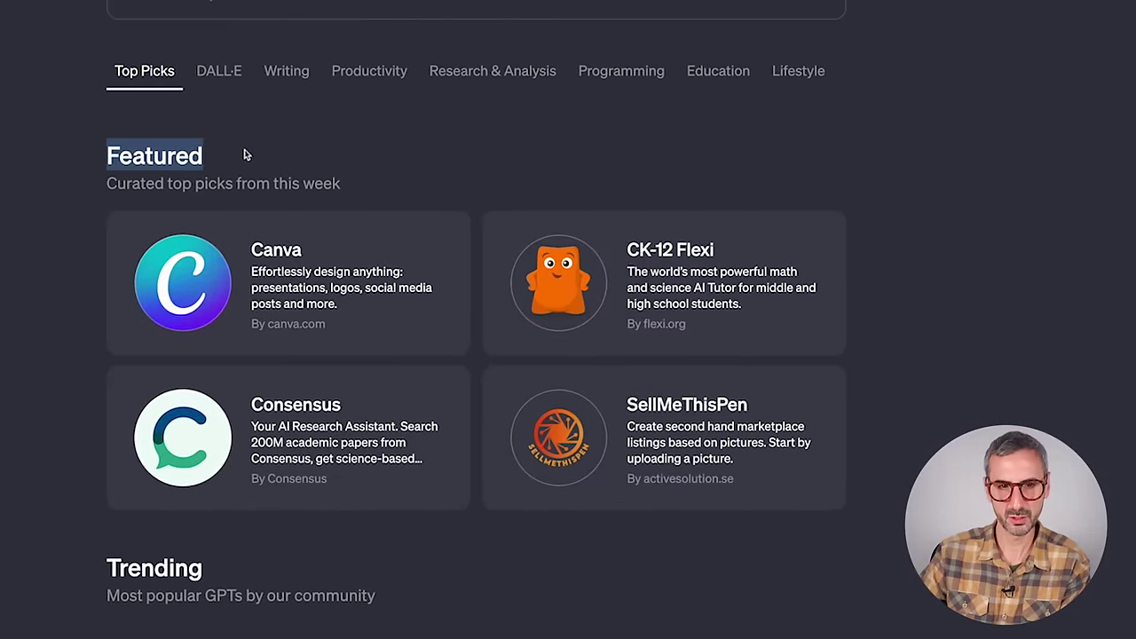
click(270, 155)
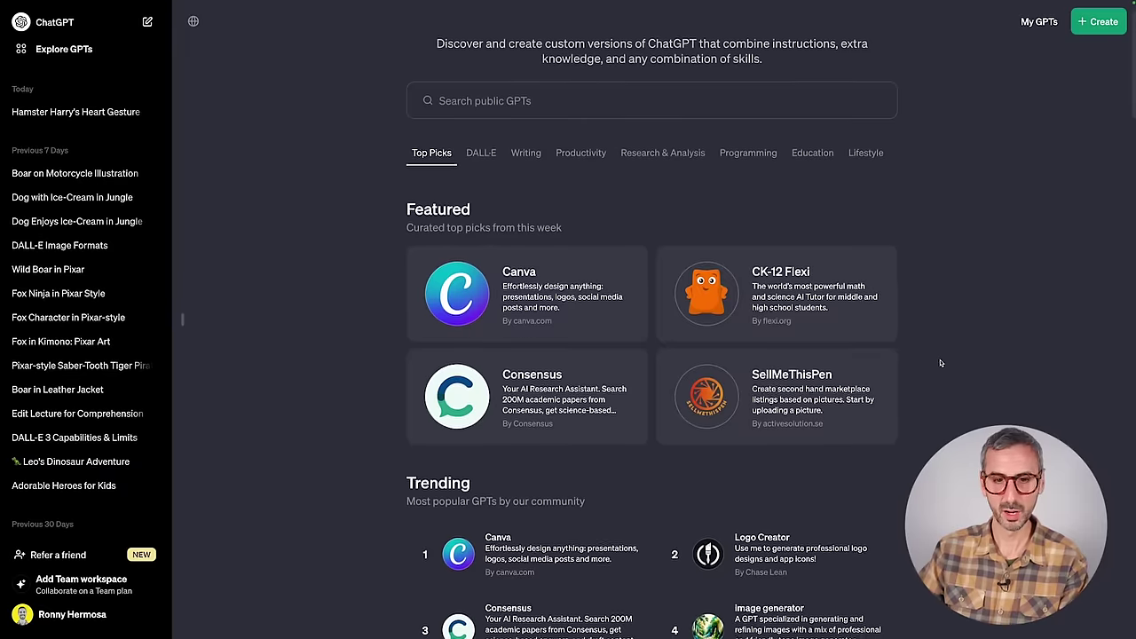
scroll(931, 349, down, 2)
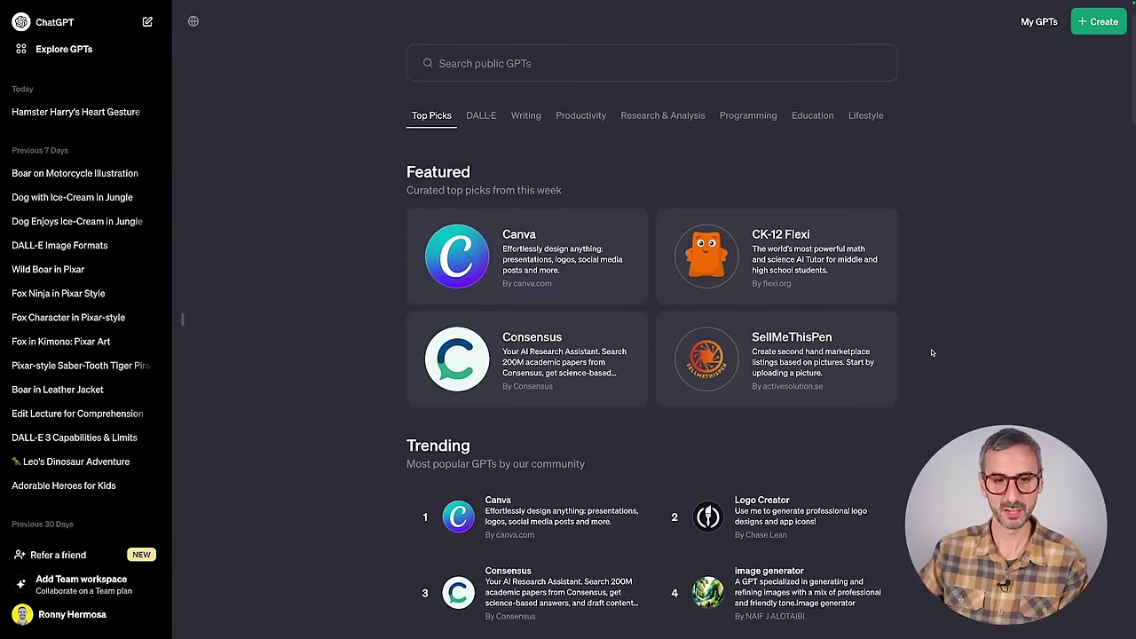
scroll(941, 346, down, 1)
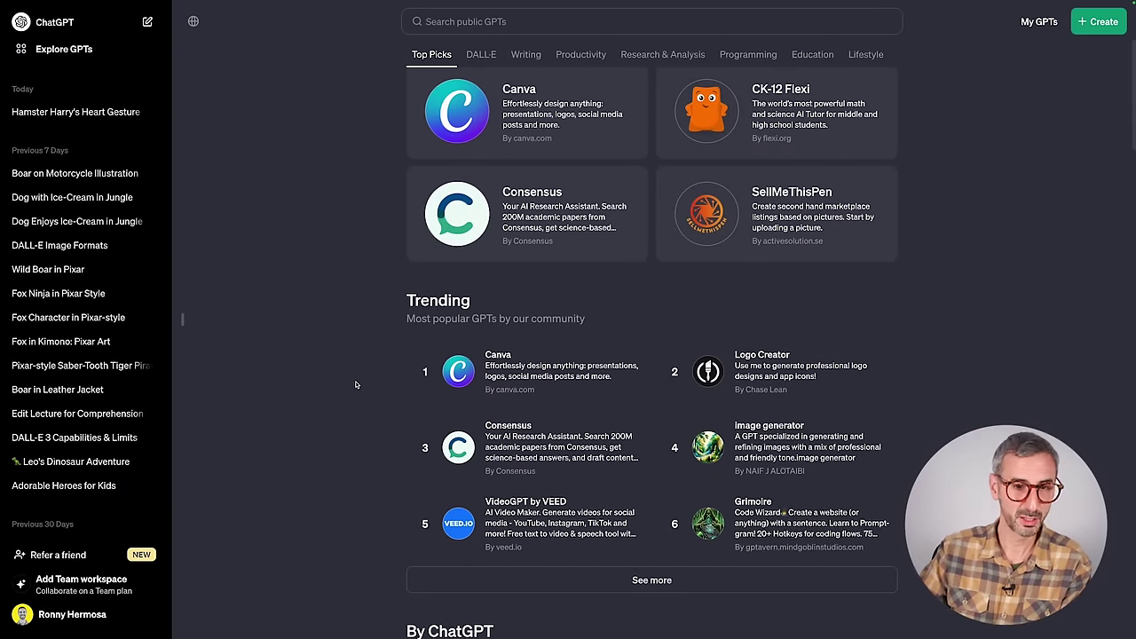
Step: Expand the Trending section and review the GPTs most popular with the community
drag(406, 300, 470, 302)
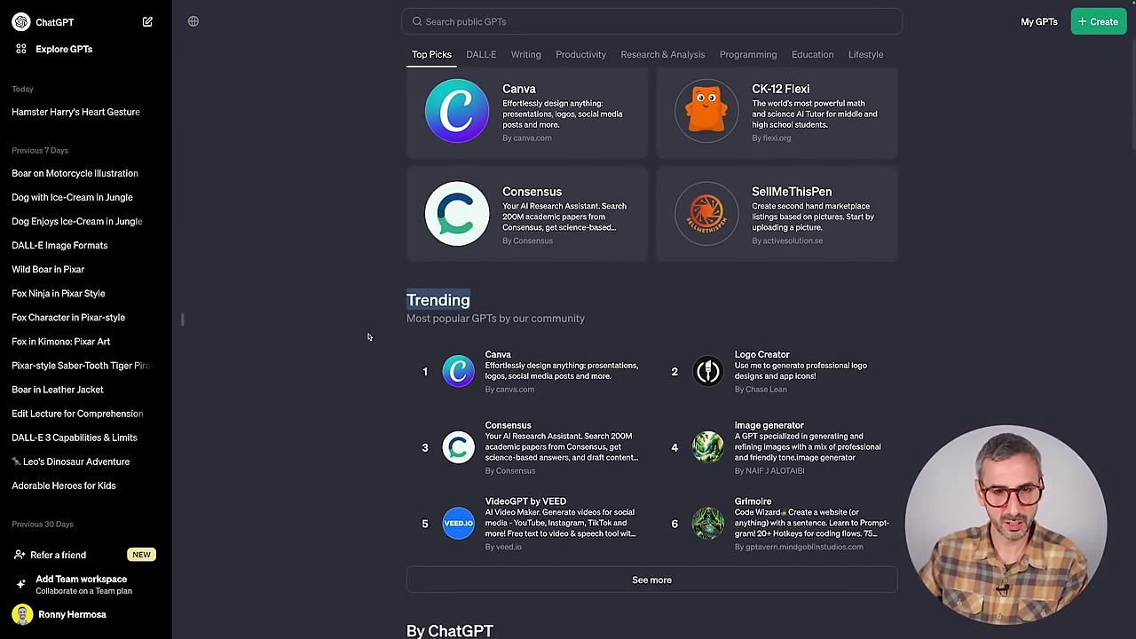
scroll(436, 257, up, 2)
scroll(533, 267, down, 2)
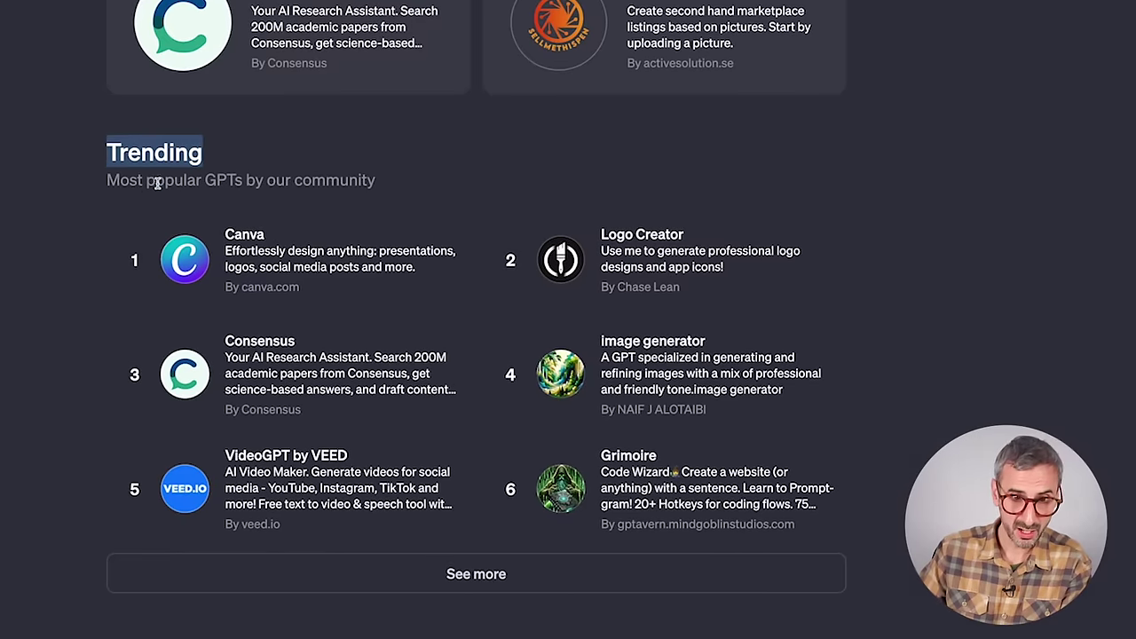
drag(108, 180, 364, 192)
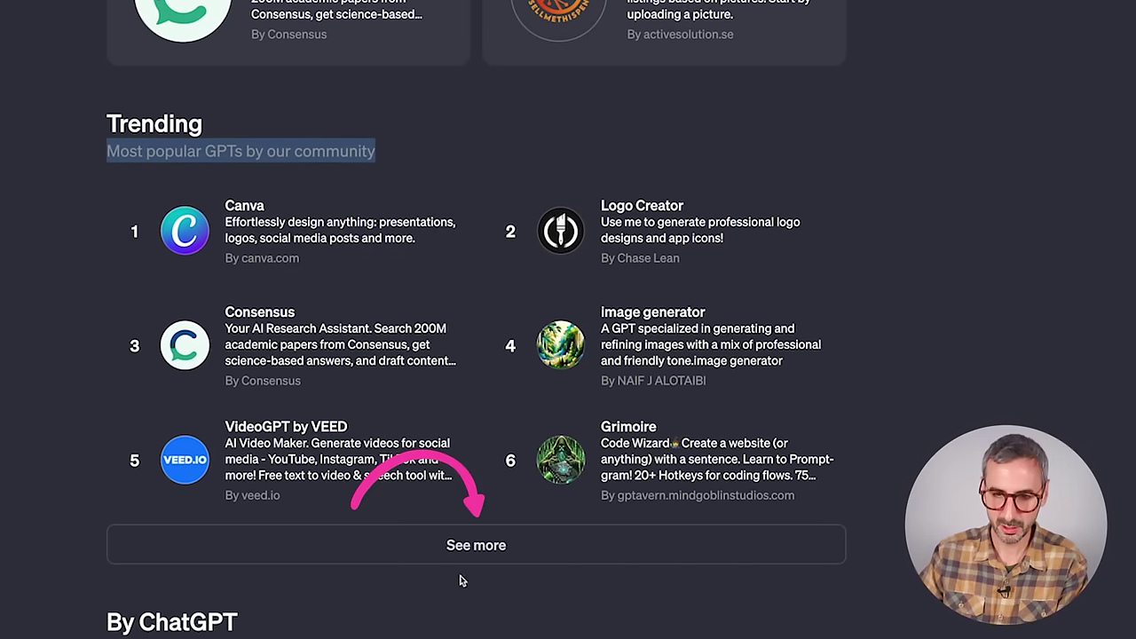
click(475, 575)
scroll(675, 252, down, 5)
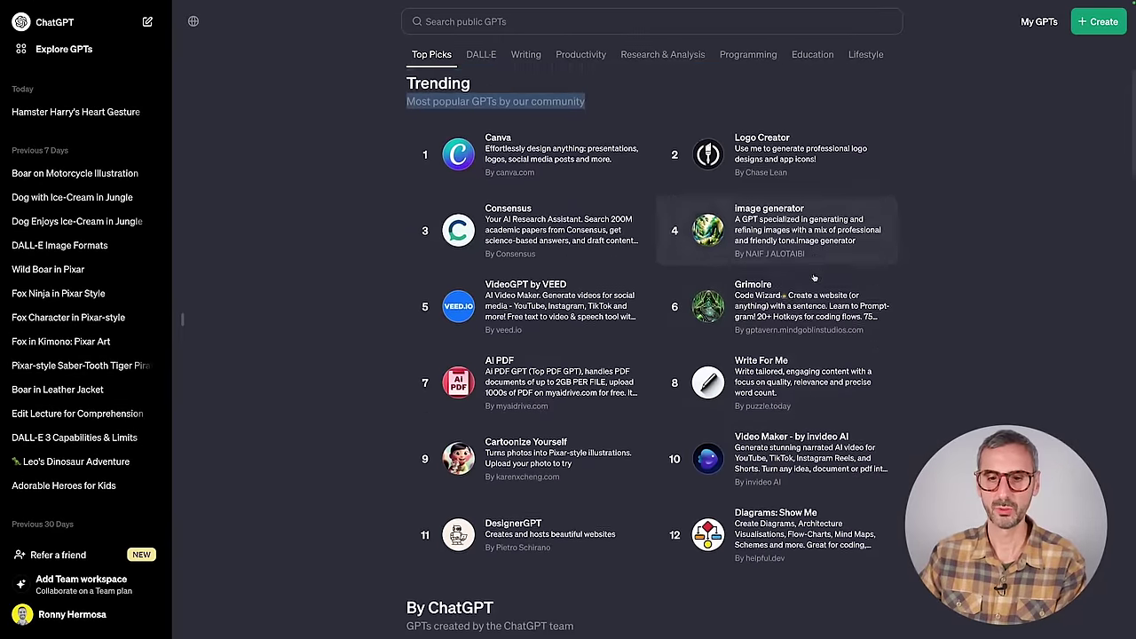
scroll(843, 368, down, 1)
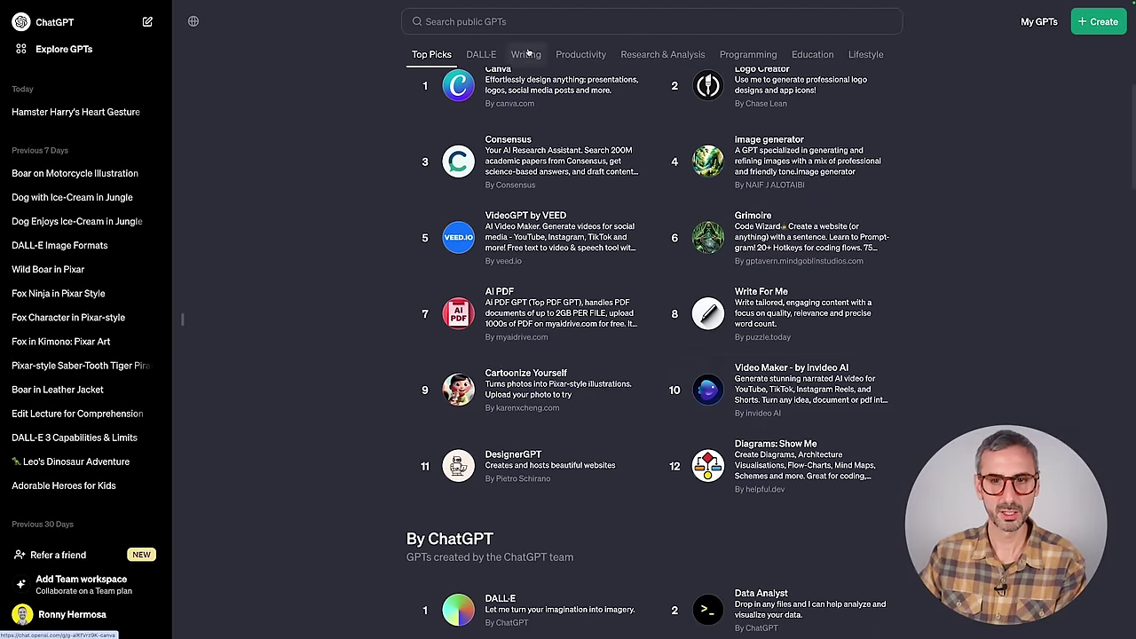
scroll(852, 367, up, 5)
scroll(976, 384, down, 7)
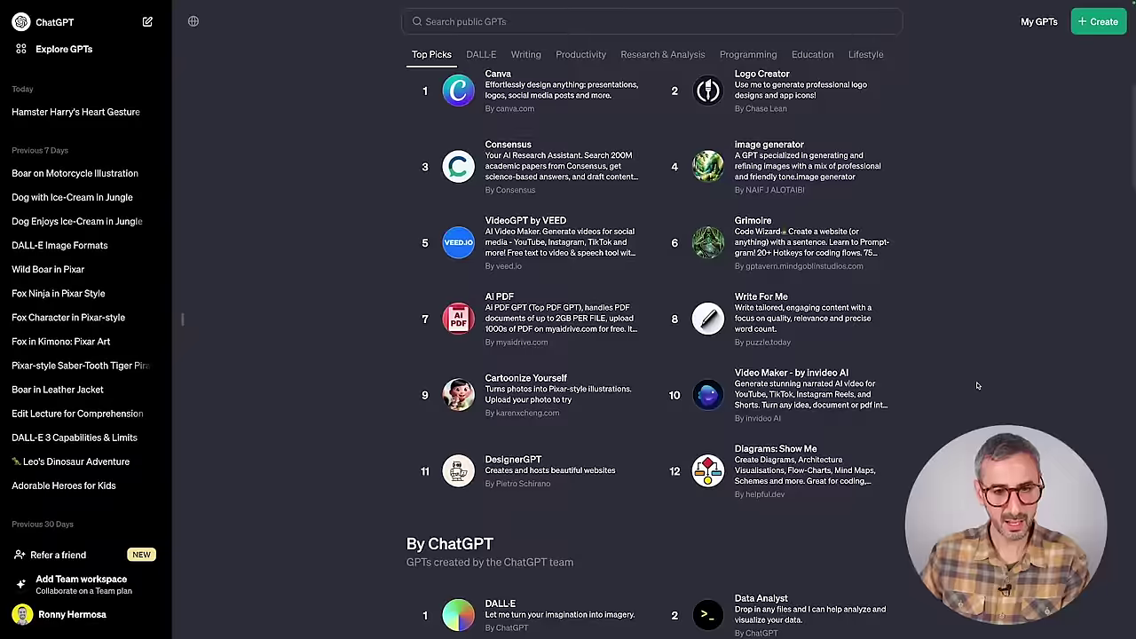
Step: Expand the By ChatGPT section to its full list and review the GPTs made by the ChatGPT team
scroll(976, 383, down, 1)
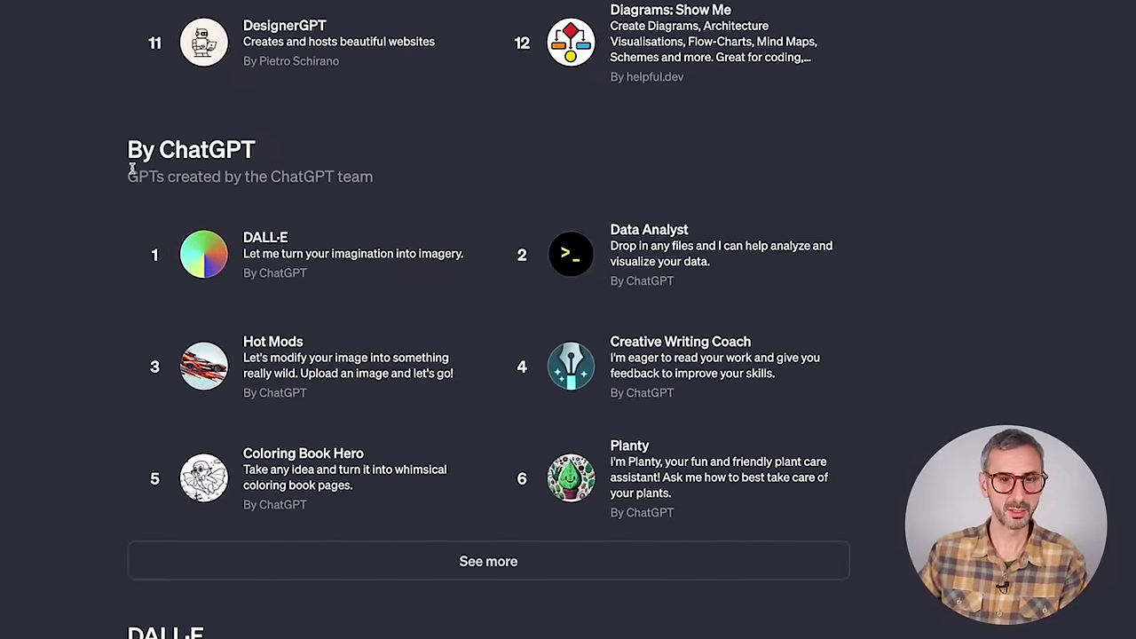
drag(137, 144, 223, 149)
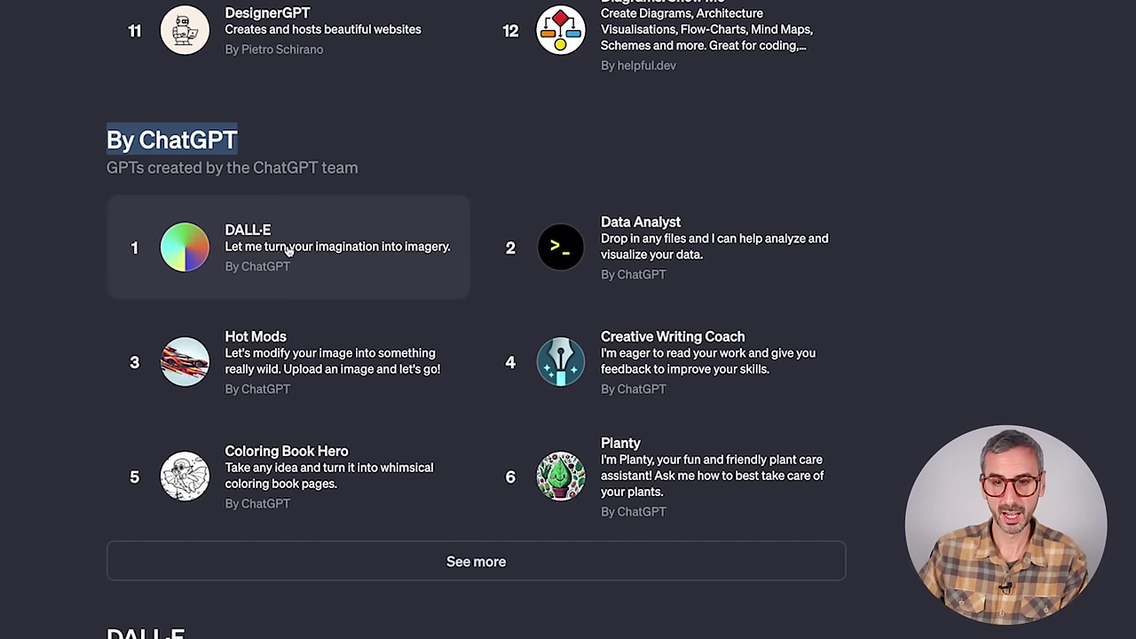
scroll(464, 399, down, 1)
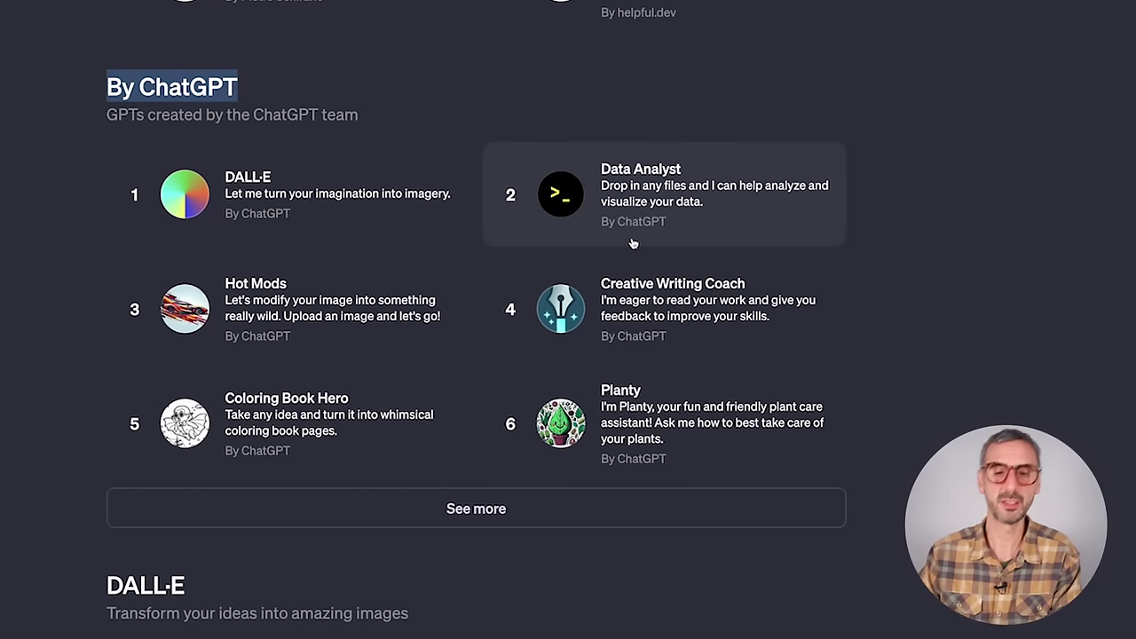
click(504, 504)
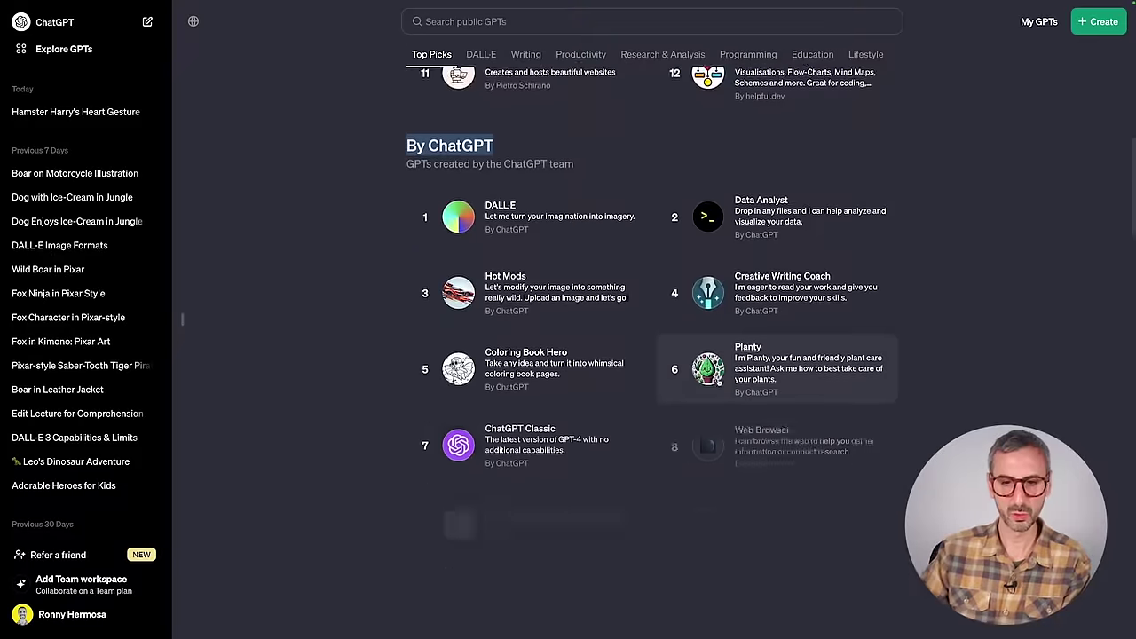
scroll(652, 461, down, 4)
click(652, 494)
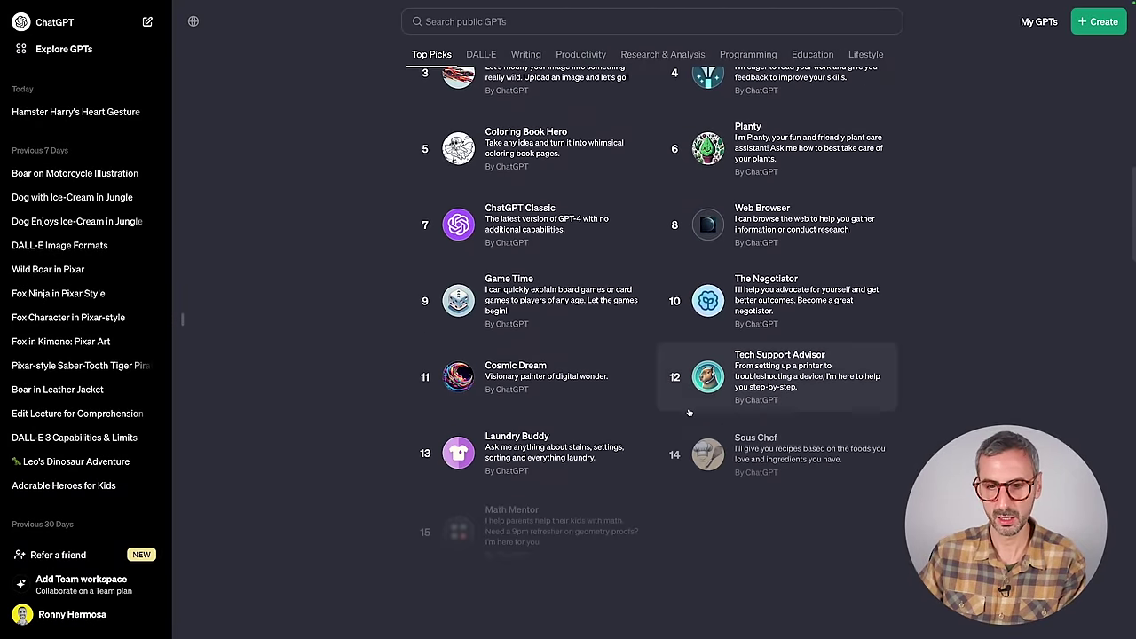
scroll(638, 351, down, 2)
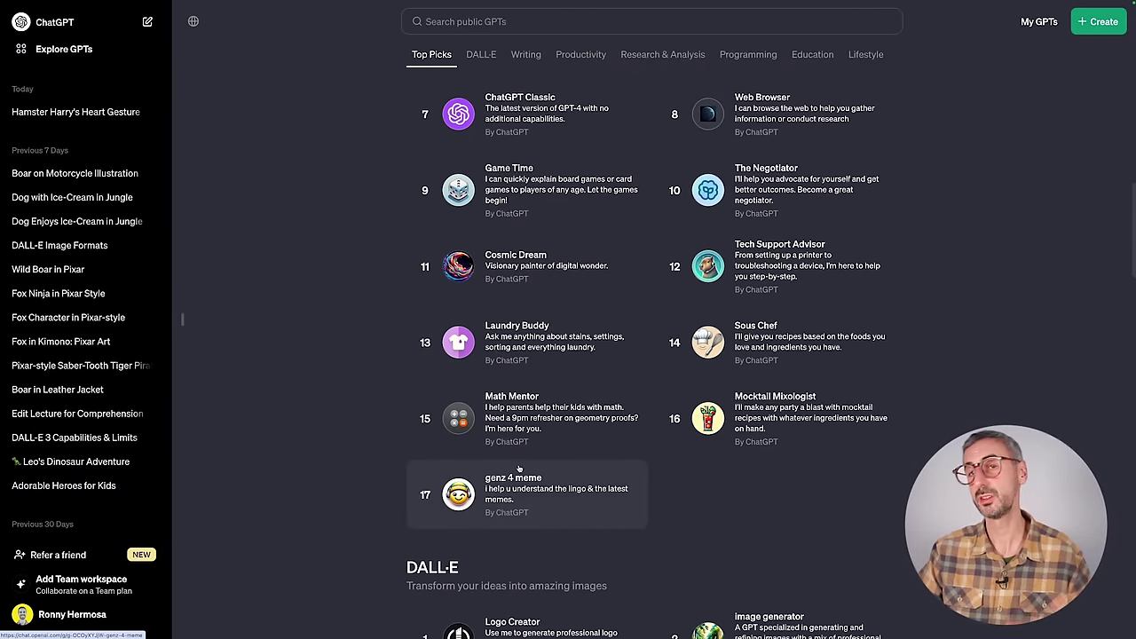
scroll(479, 457, up, 3)
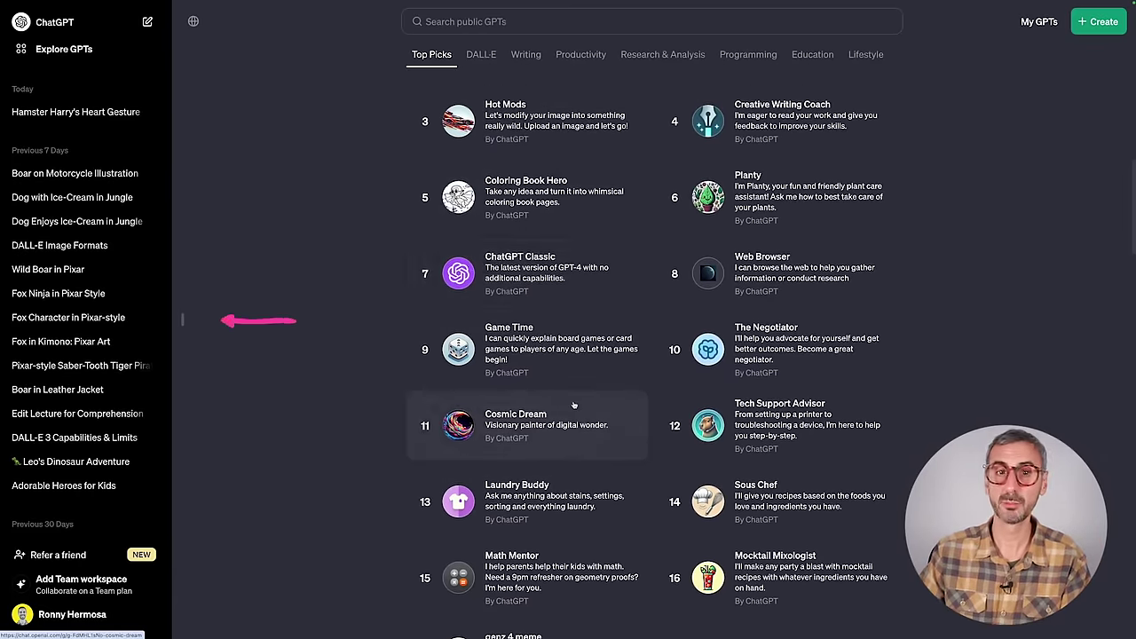
Step: Hide the chat history sidebar while browsing the categories from DALL·E through Lifestyle, and toggle it again back at the page start
scroll(195, 299, down, 3)
click(183, 320)
scroll(948, 373, down, 4)
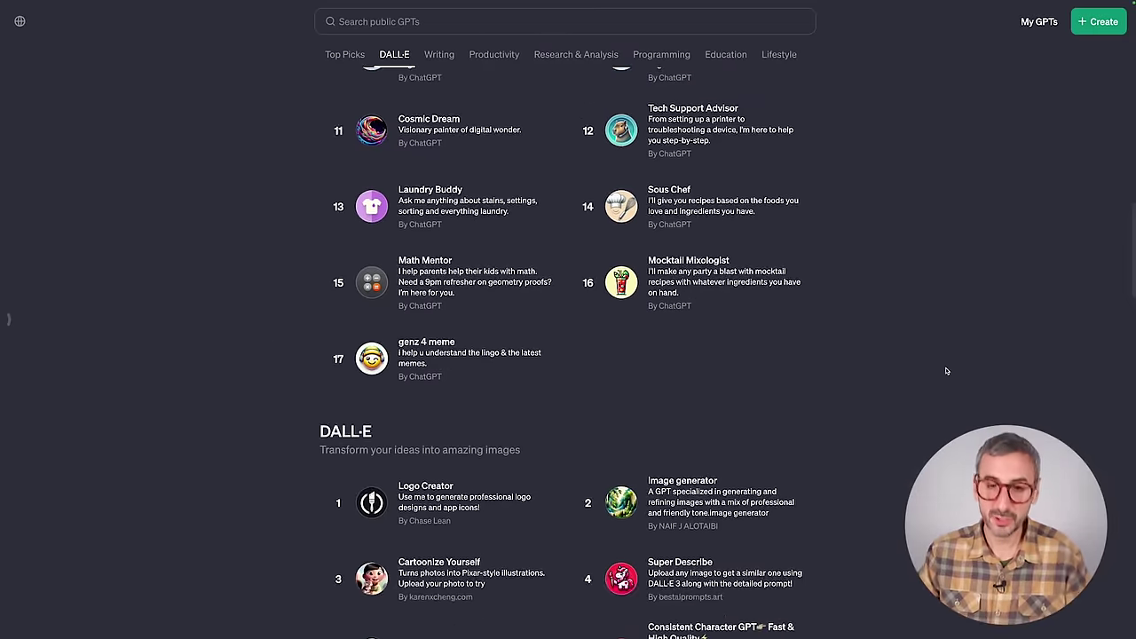
scroll(949, 373, down, 4)
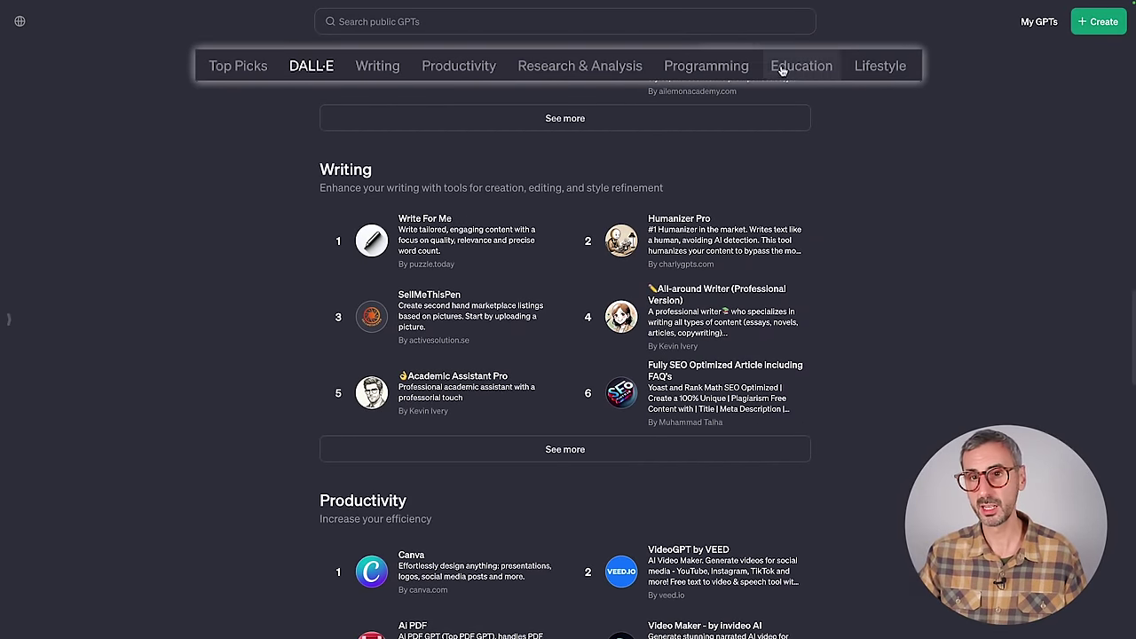
scroll(874, 270, down, 12)
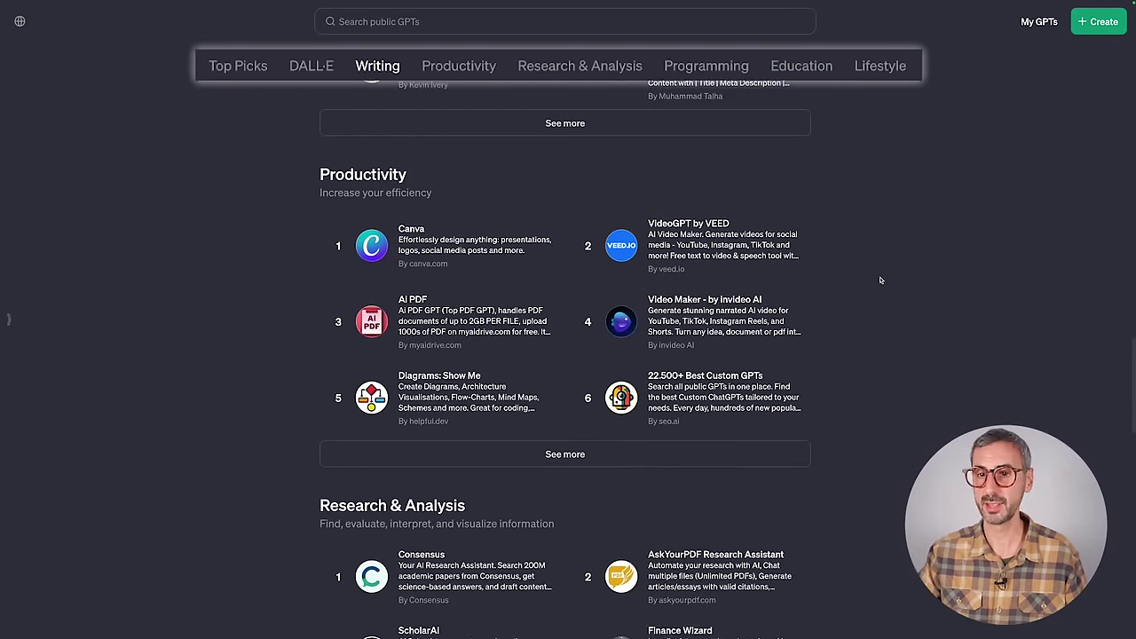
scroll(883, 282, down, 9)
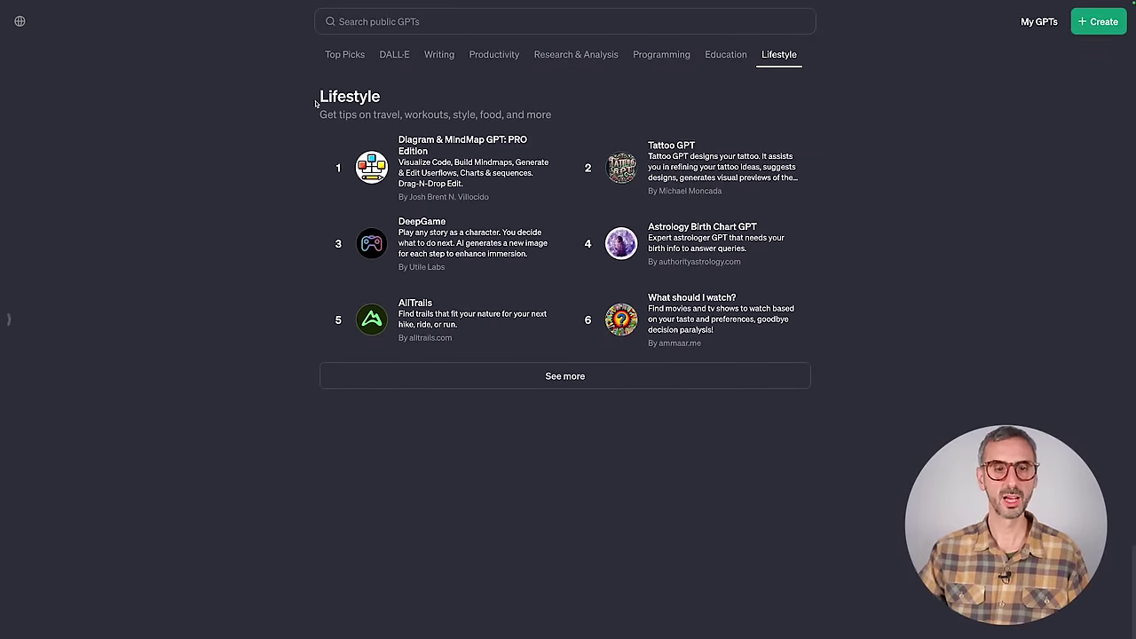
scroll(626, 311, up, 20)
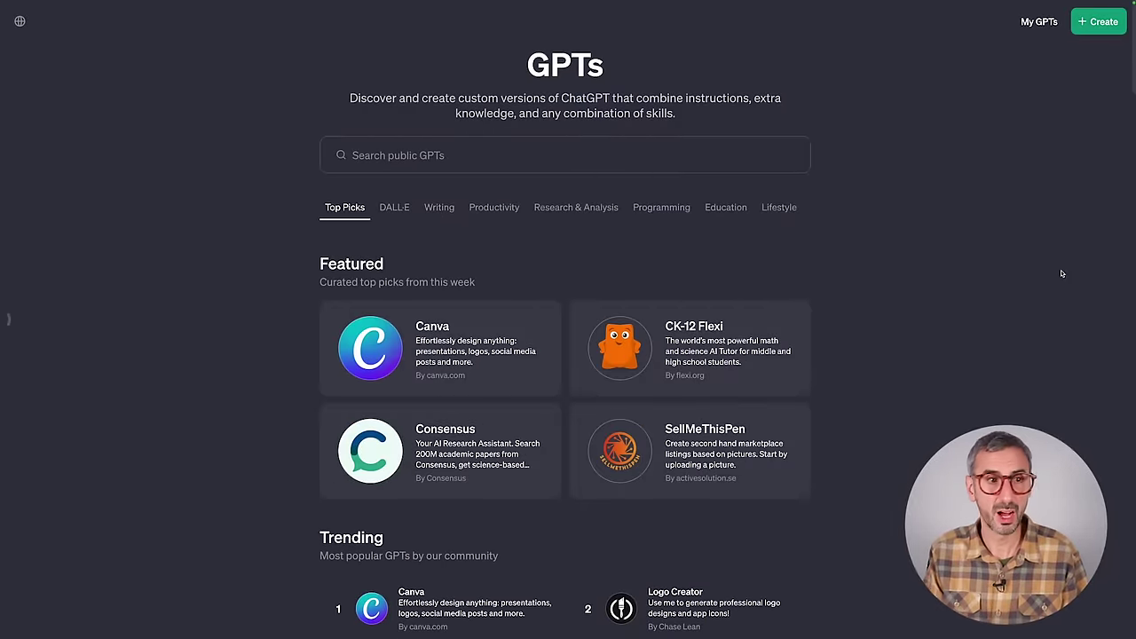
click(9, 322)
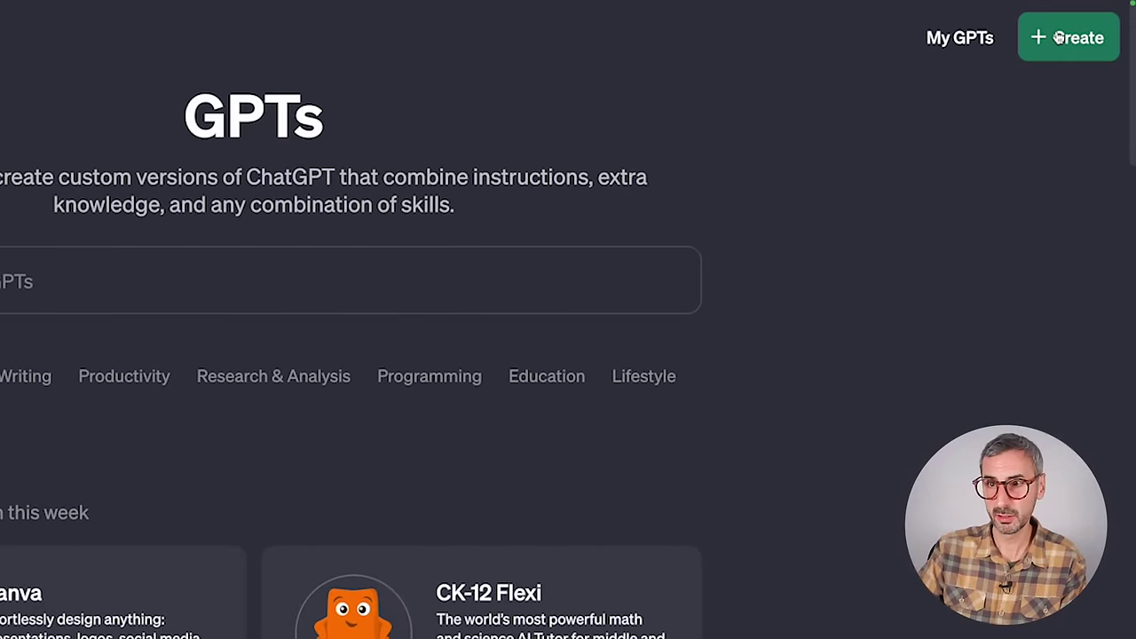
Step: Start a new GPT, inspect the Instructions field in its Configure form and switch to the Create builder chat
click(1058, 37)
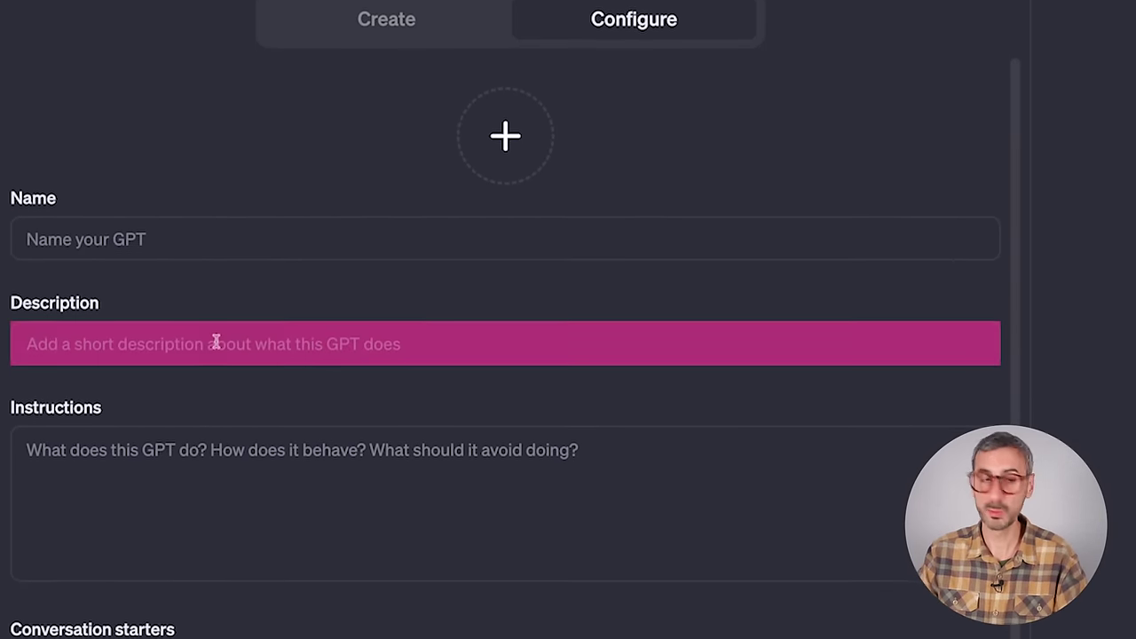
click(237, 491)
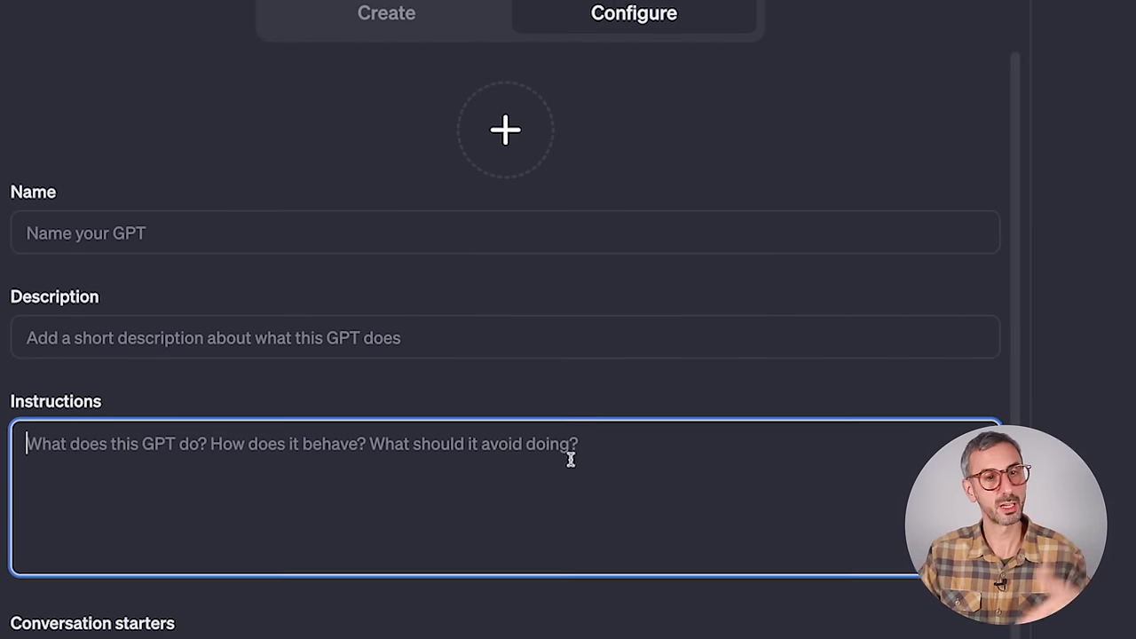
click(462, 107)
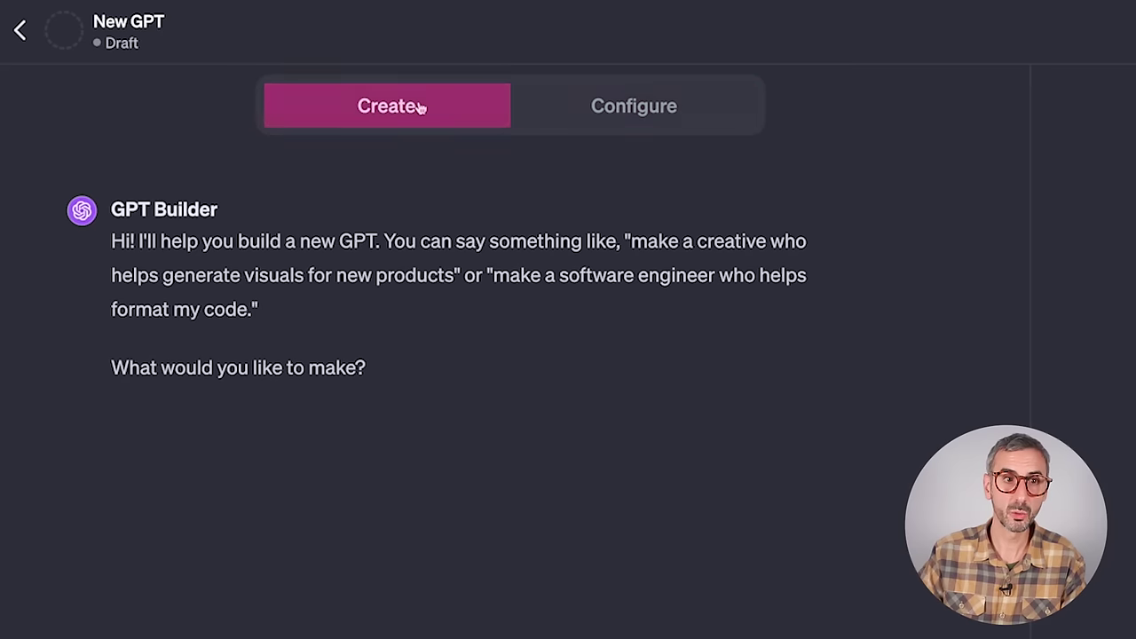
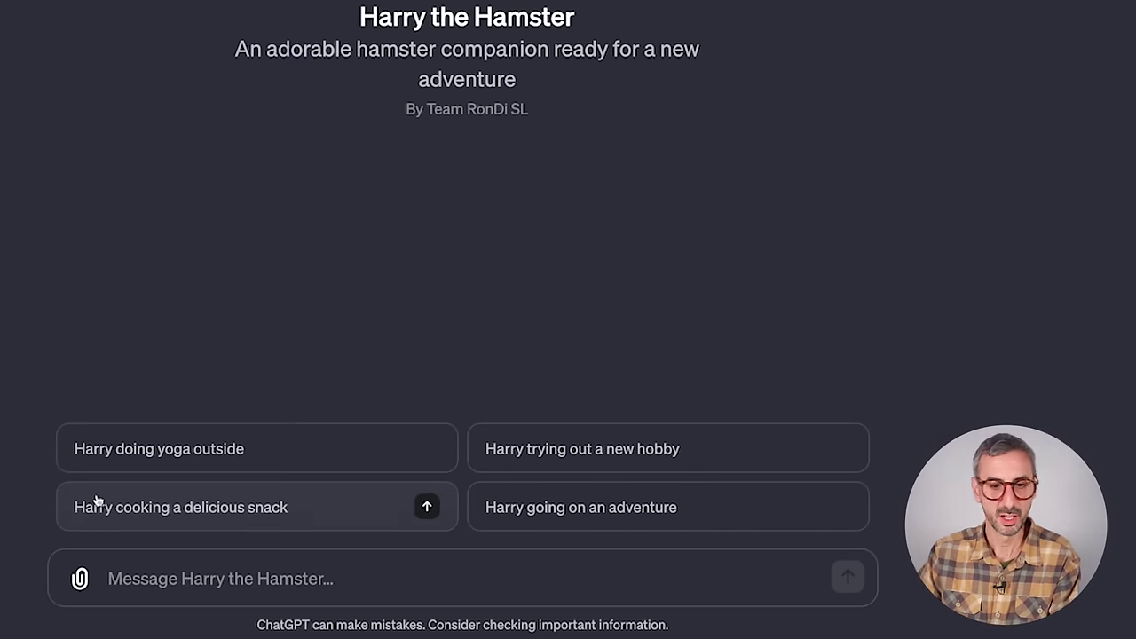
Step: Have Harry the Hamster generate the "Harry doing yoga outside" image and reply 3 to choose the stargazing prompt
click(159, 448)
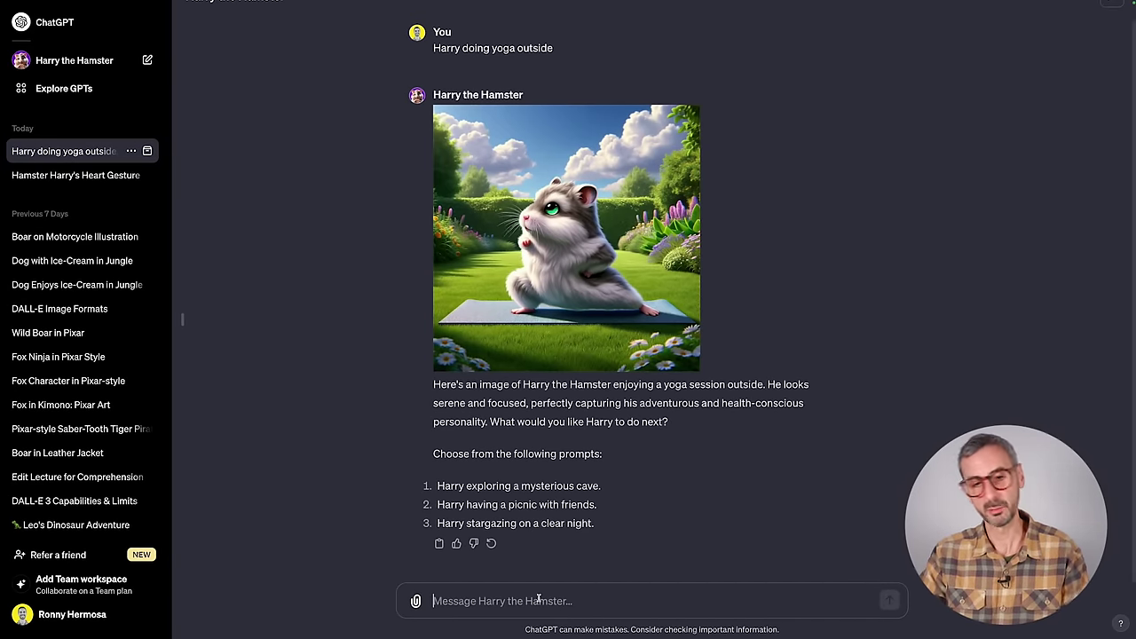
text(3)
key(Return)
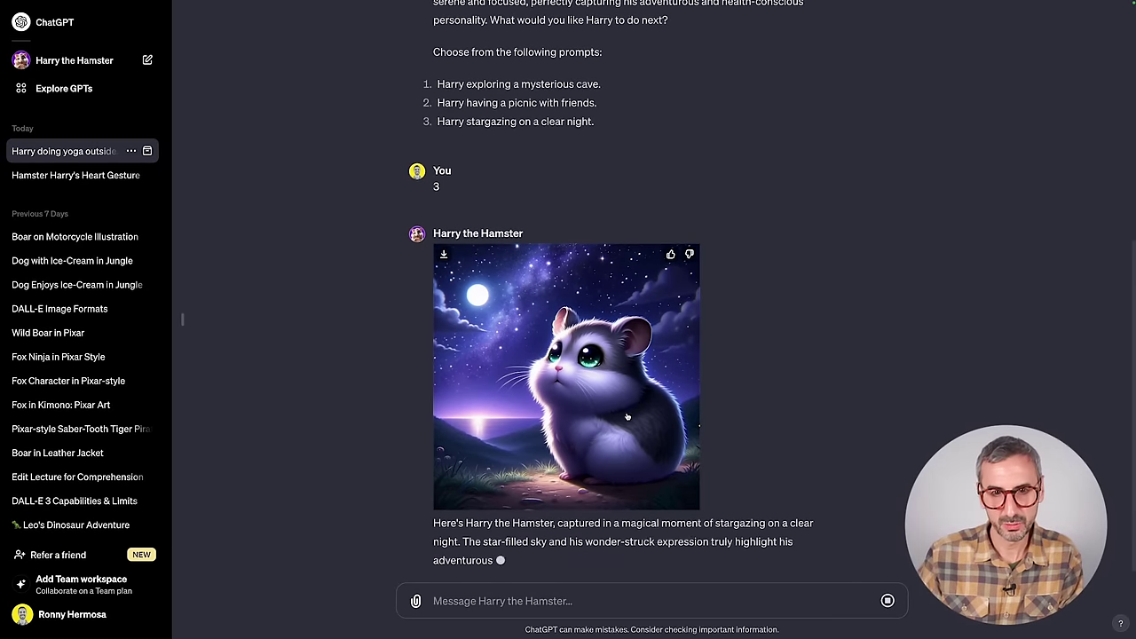
Step: Compare the stargazing image of Harry the Hamster with the earlier yoga image for character consistency
scroll(627, 416, up, 3)
scroll(631, 408, down, 2)
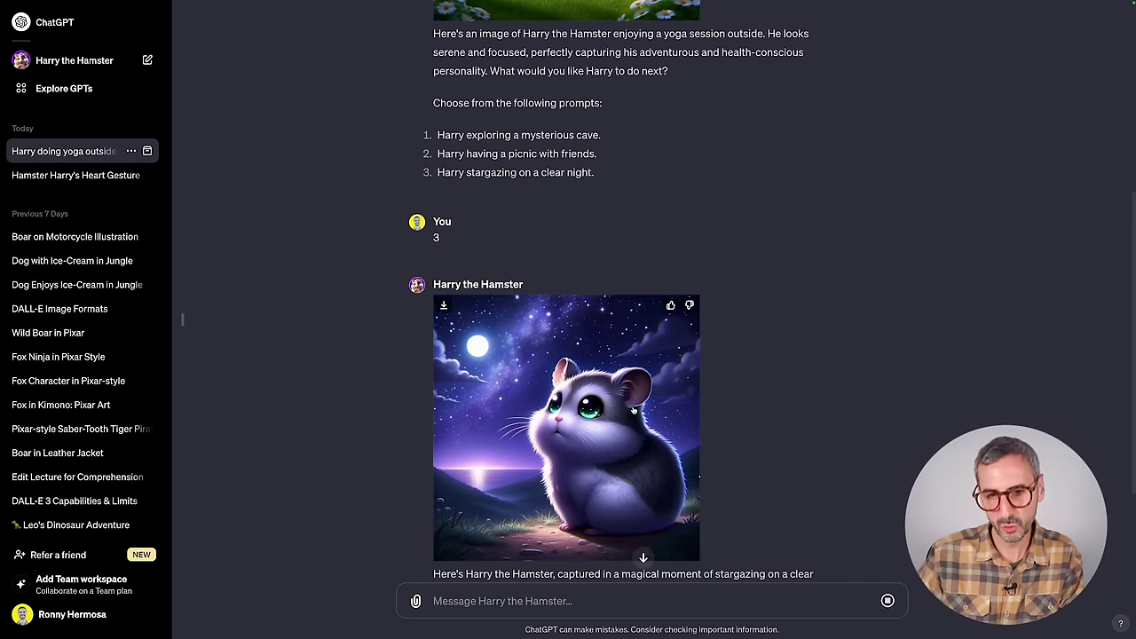
scroll(630, 407, up, 3)
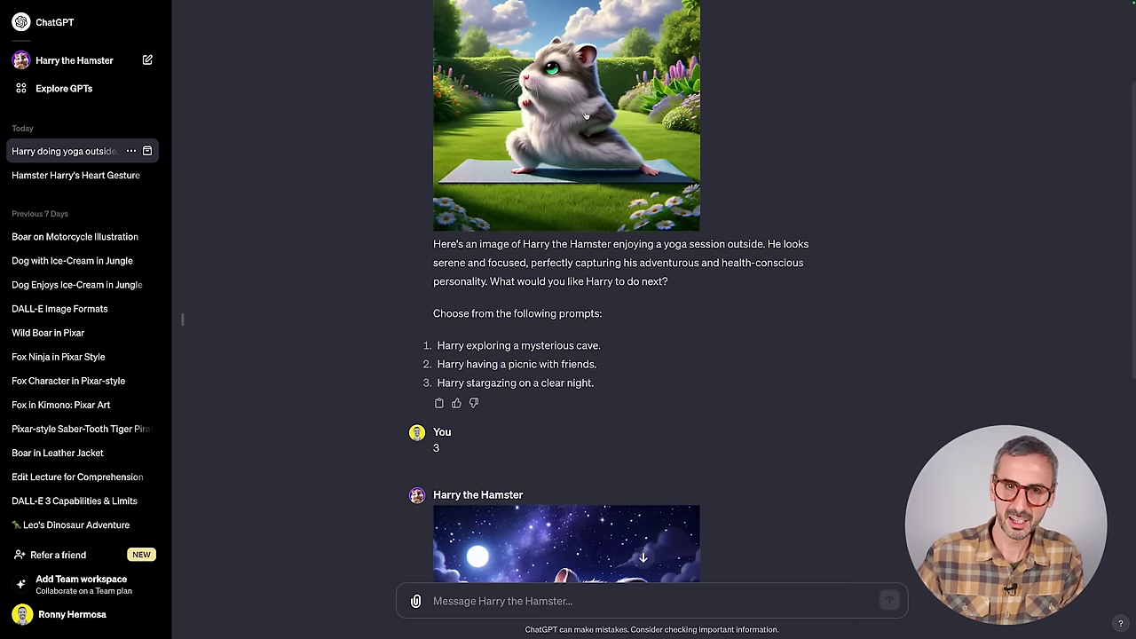
scroll(541, 355, down, 2)
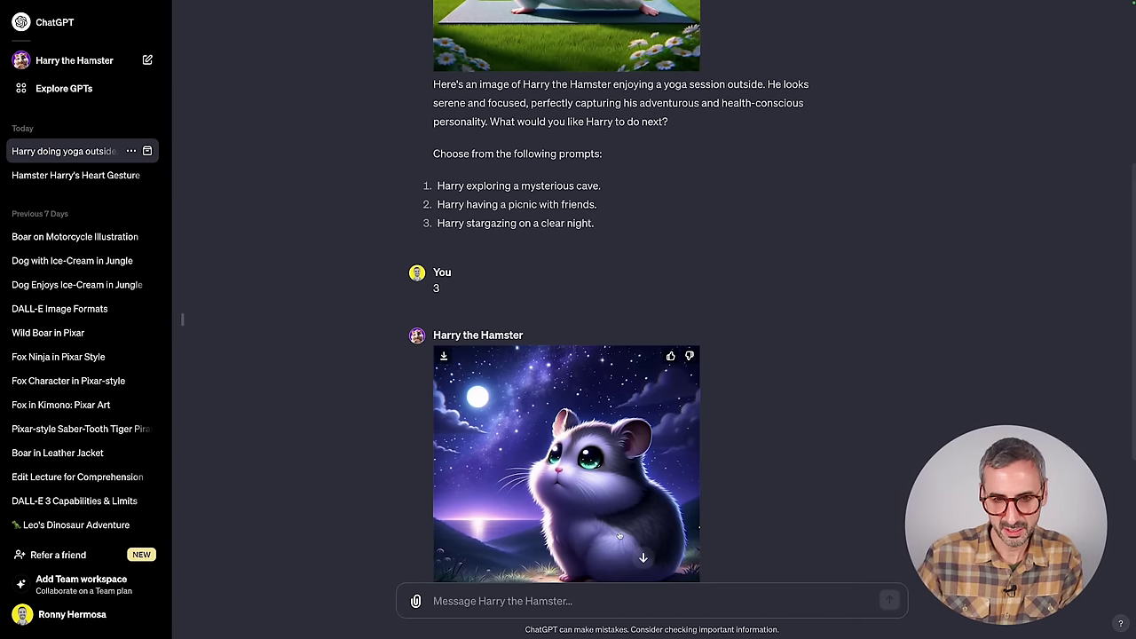
scroll(665, 524, up, 2)
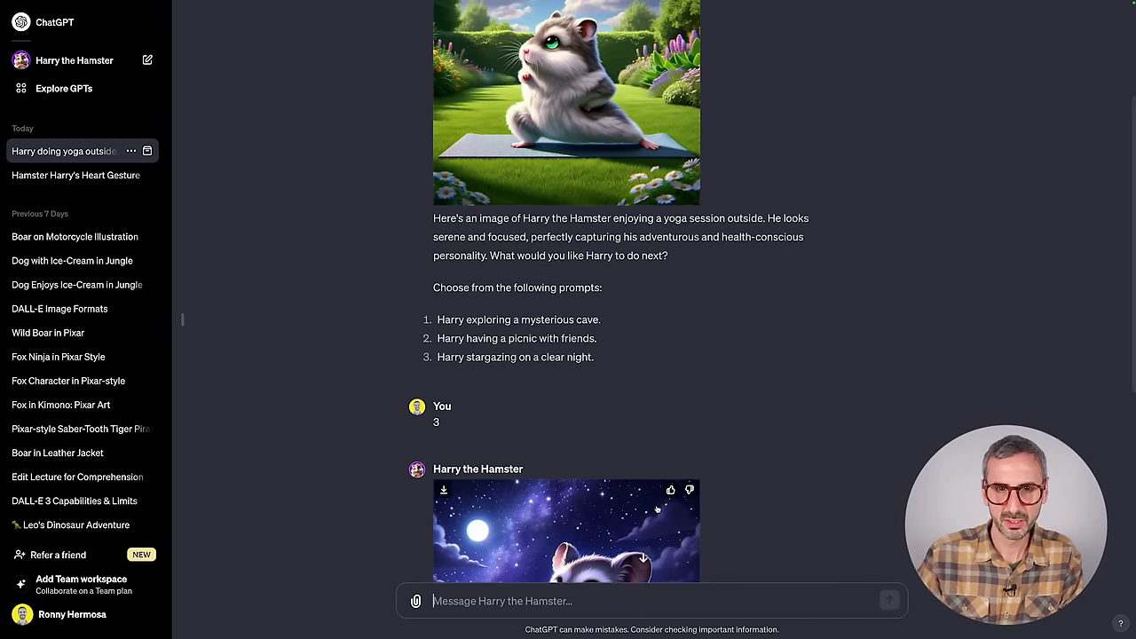
scroll(658, 515, down, 4)
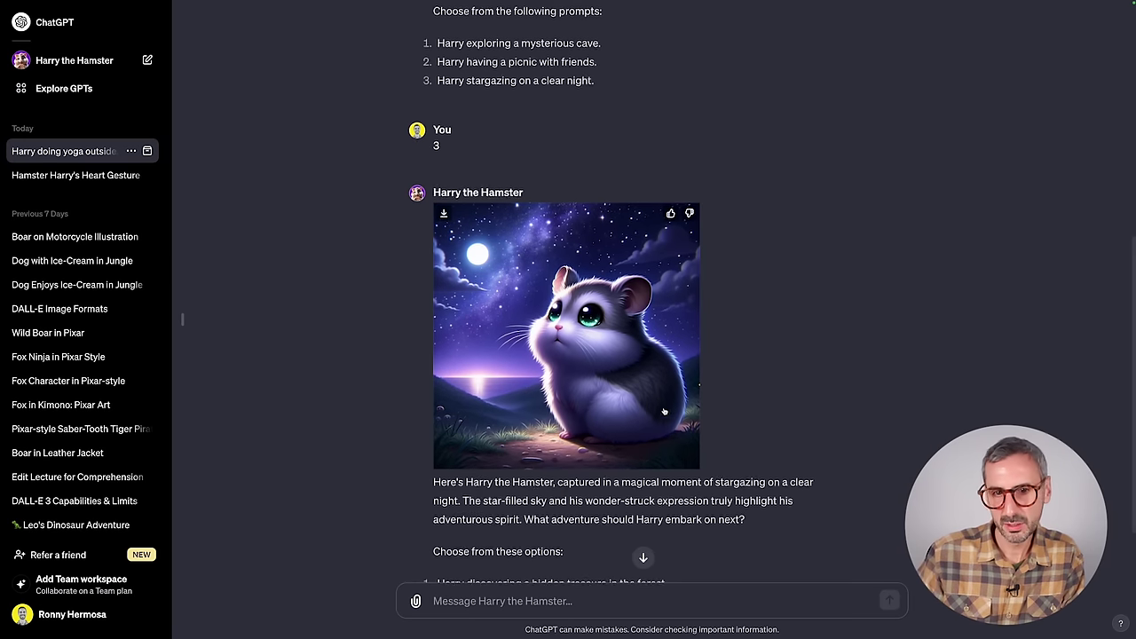
scroll(568, 355, up, 3)
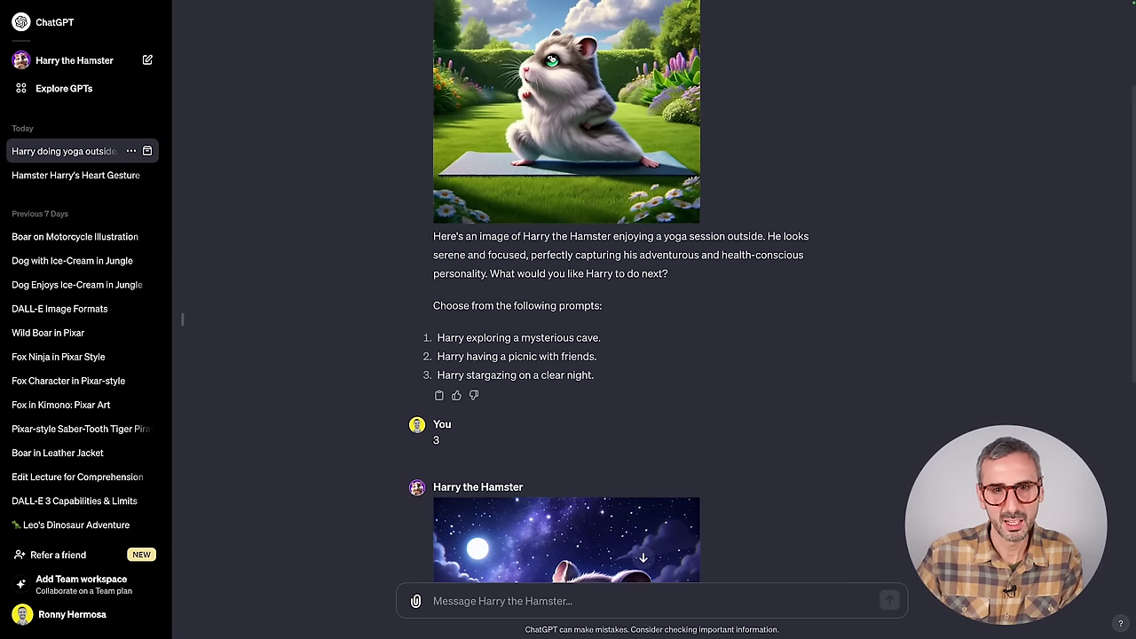
scroll(538, 307, down, 3)
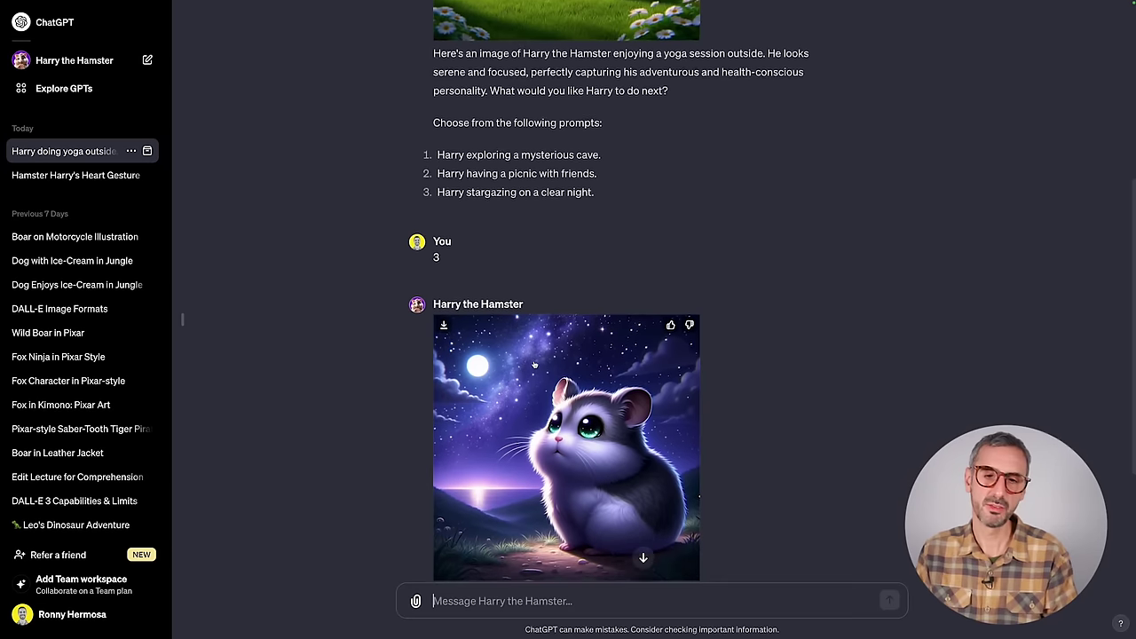
scroll(545, 399, down, 1)
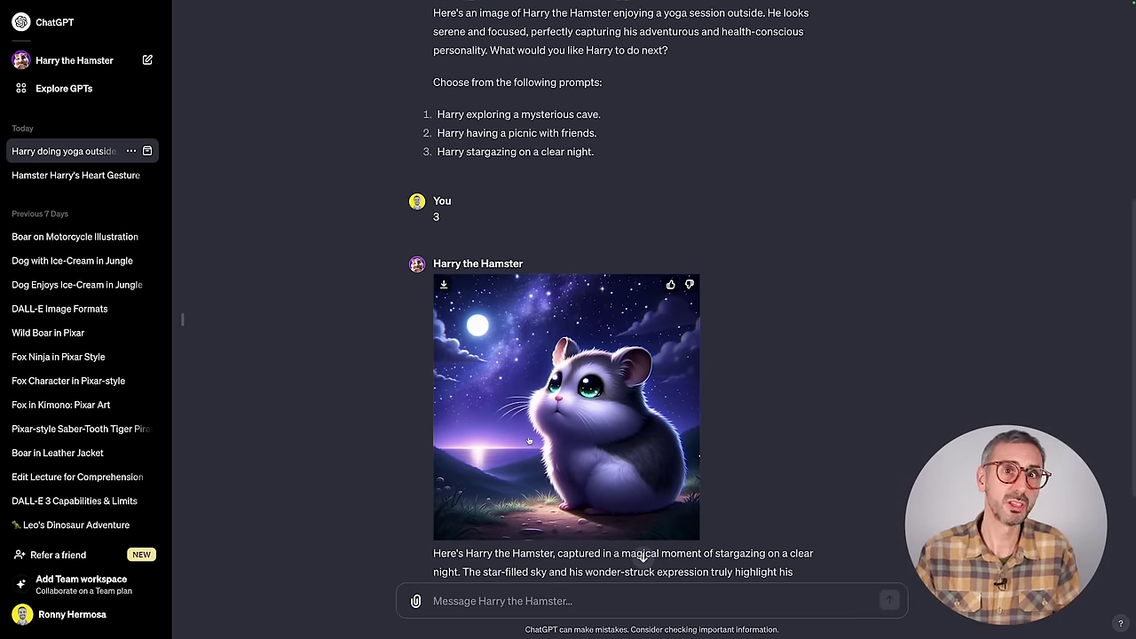
scroll(532, 399, down, 1)
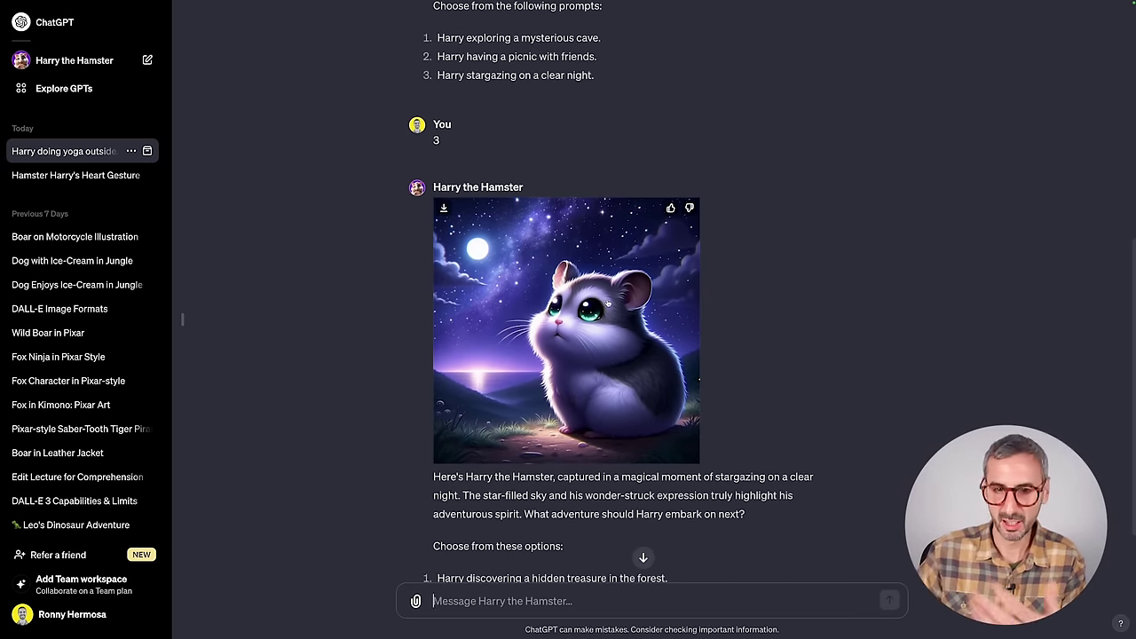
Step: Skip the suggested options and ask Harry the Hamster for an image of "Harry riding its blue bicycle at the beach"
scroll(563, 556, down, 2)
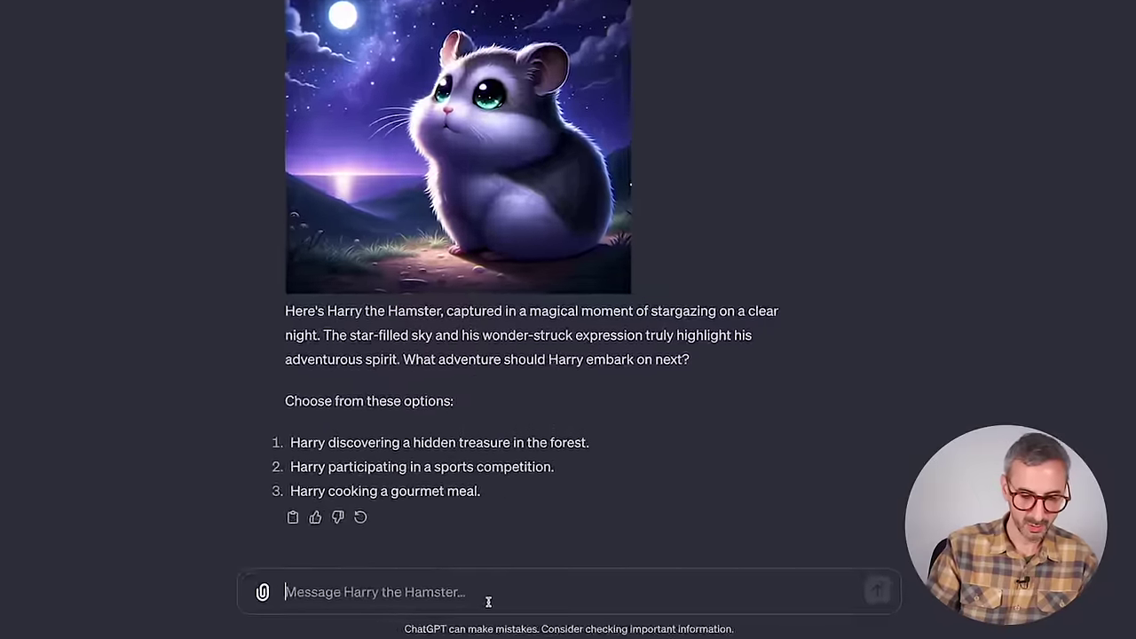
text(Harr)
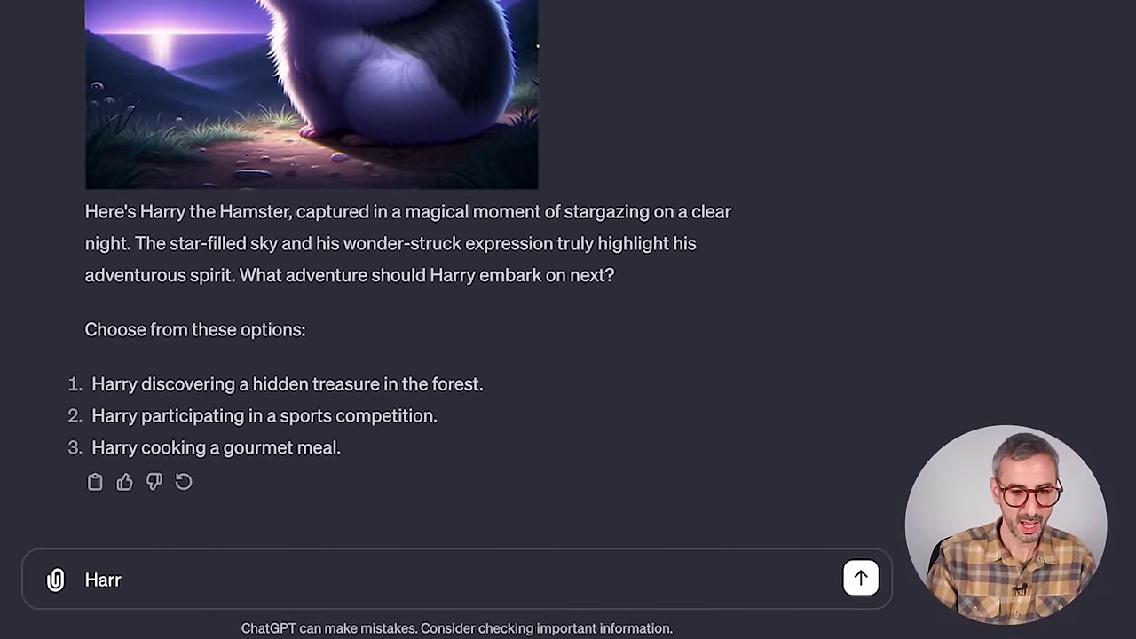
text(y riding its blue bic)
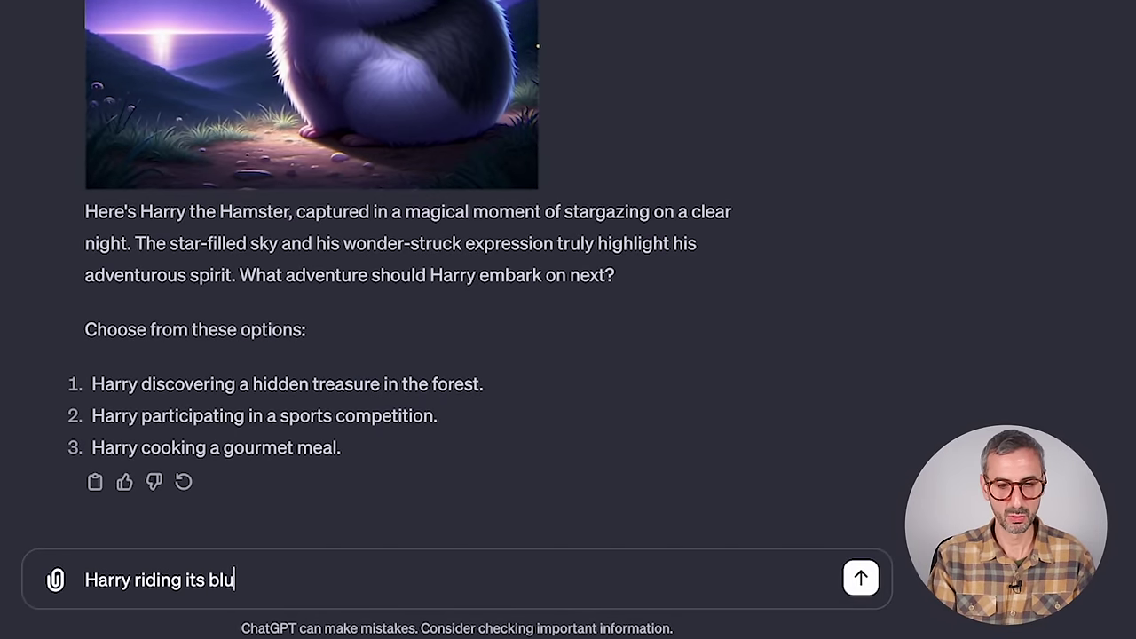
text(ycle at the beach)
key(Return)
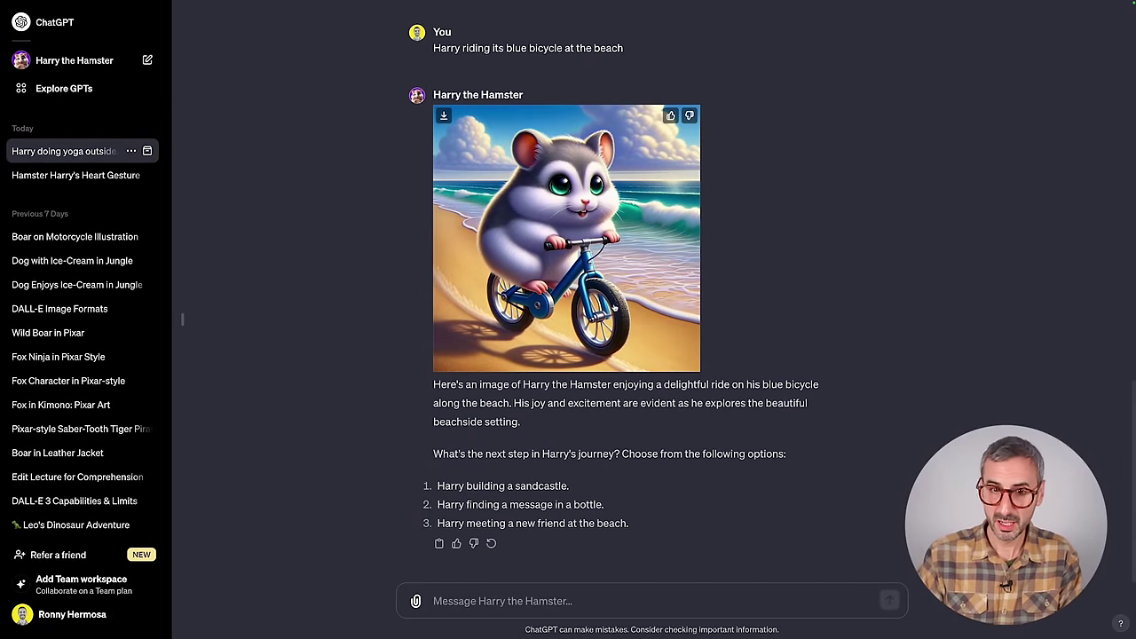
Step: Review the whole conversation, comparing Harry's appearance across the yoga, stargazing and beach bicycle images
scroll(634, 307, up, 10)
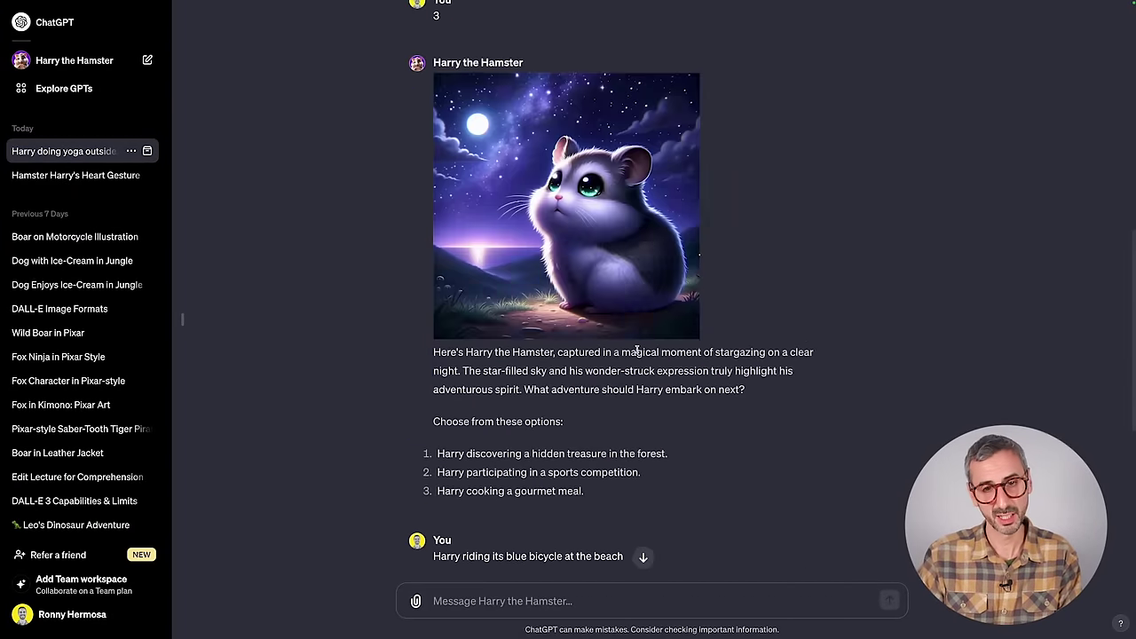
scroll(639, 364, up, 5)
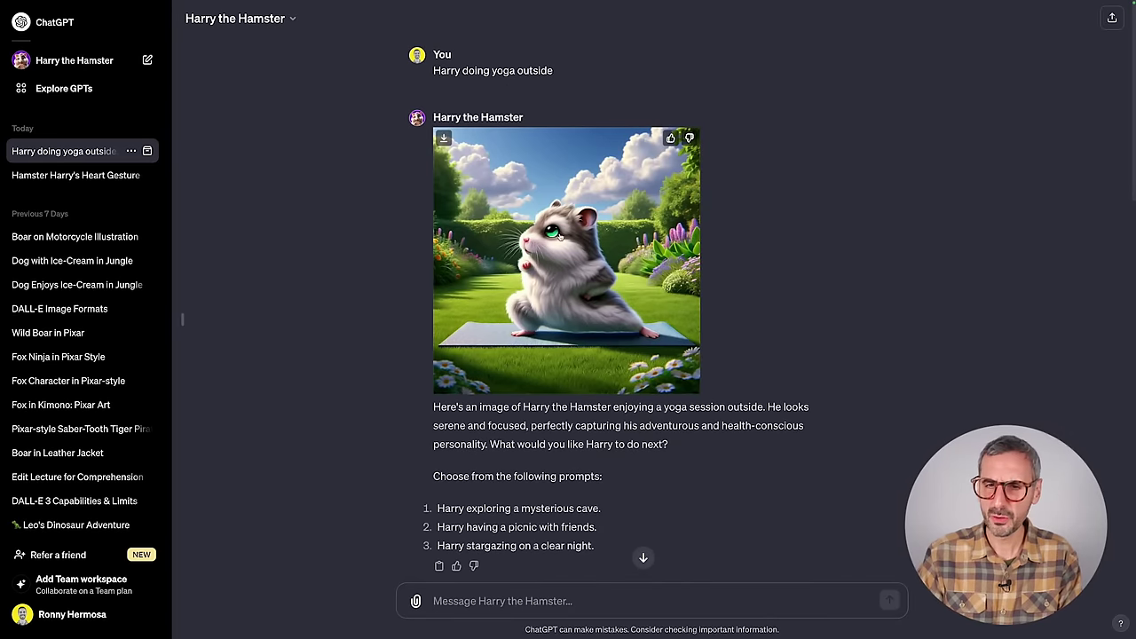
scroll(574, 280, down, 5)
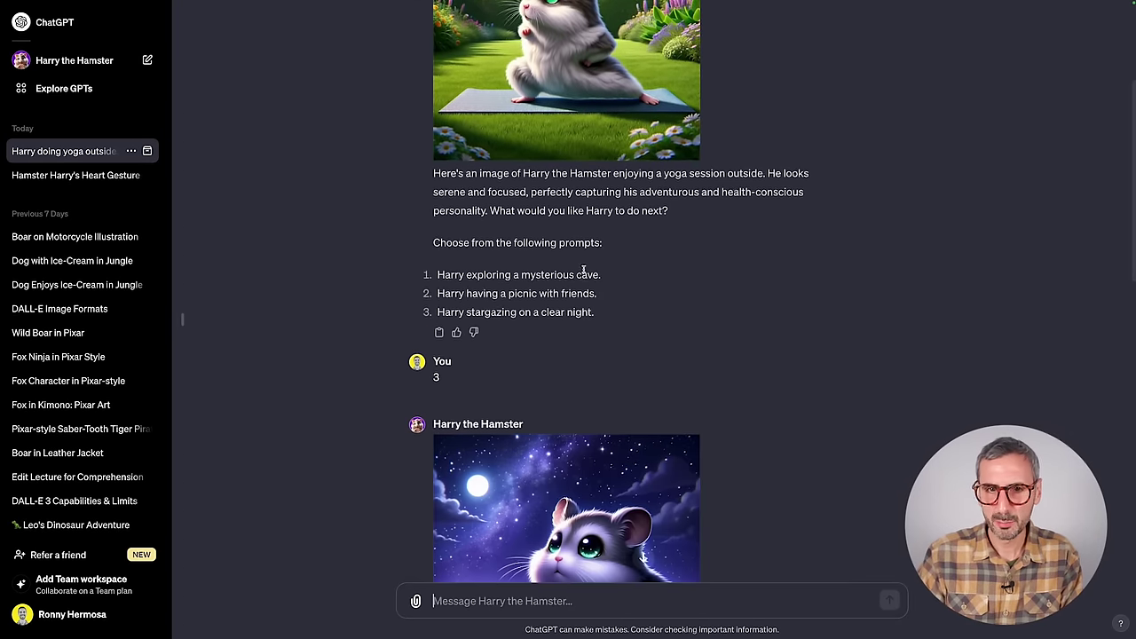
scroll(588, 274, down, 8)
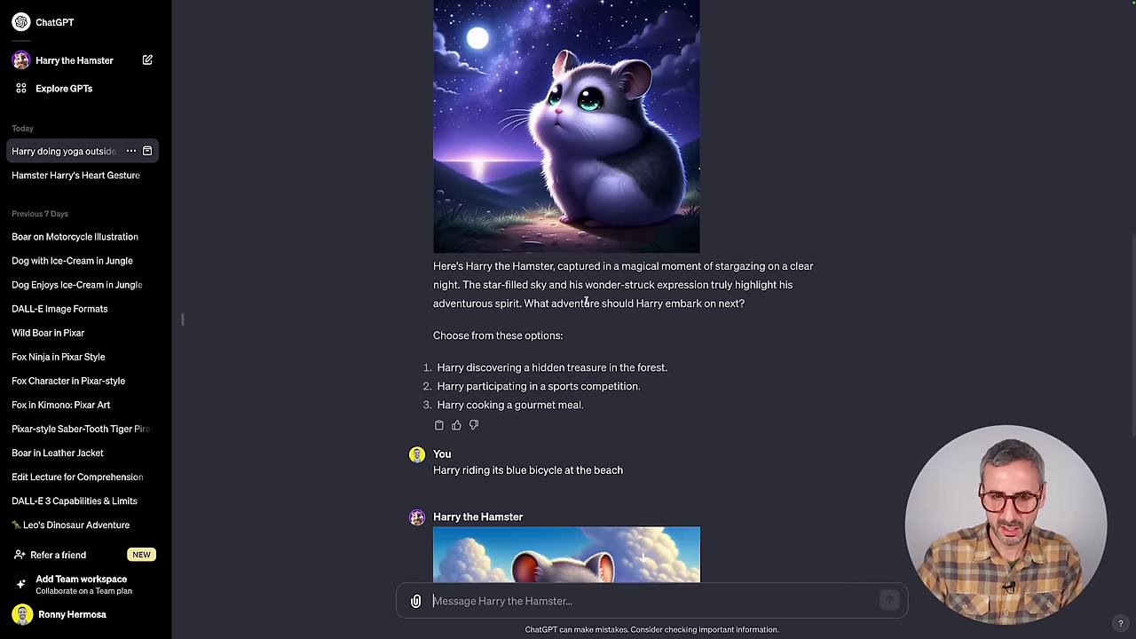
scroll(585, 304, down, 4)
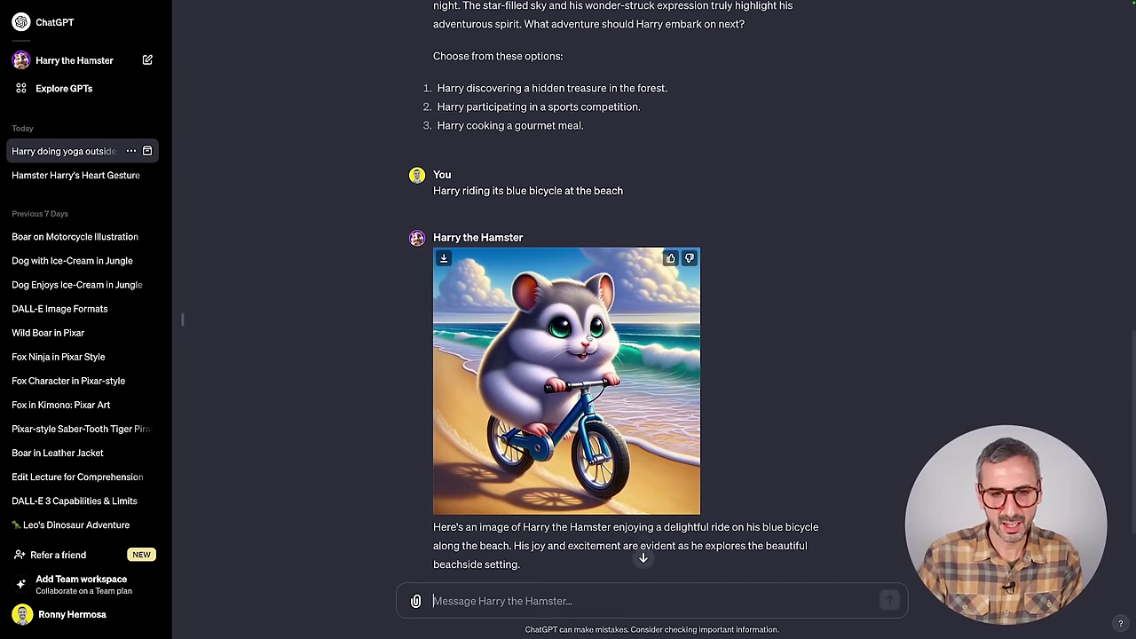
scroll(504, 400, down, 3)
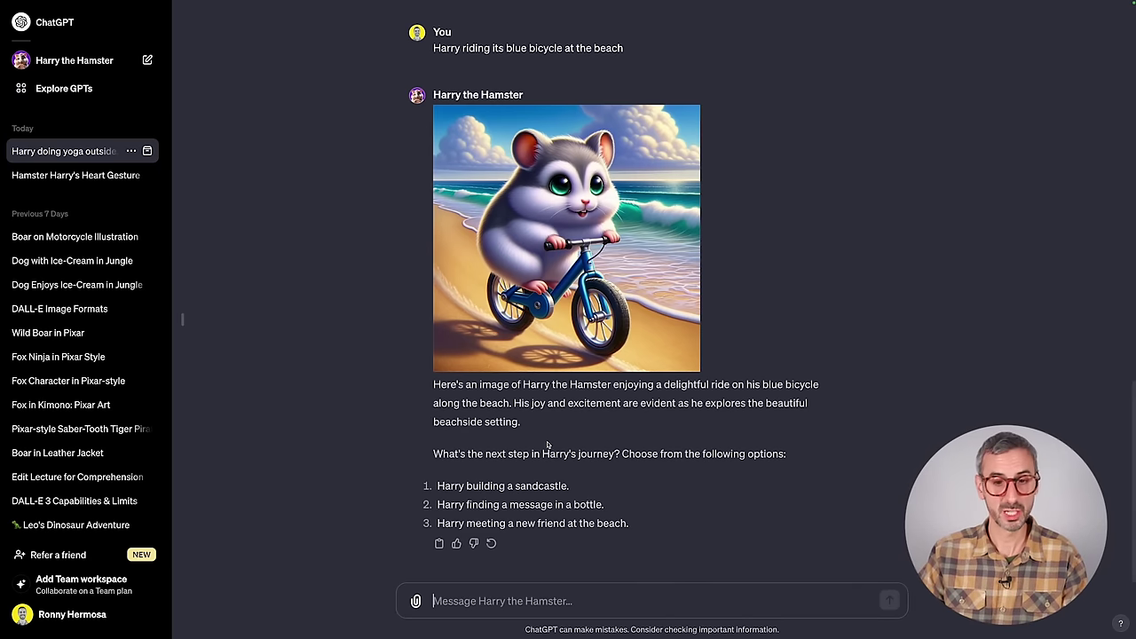
scroll(400, 210, up, 2)
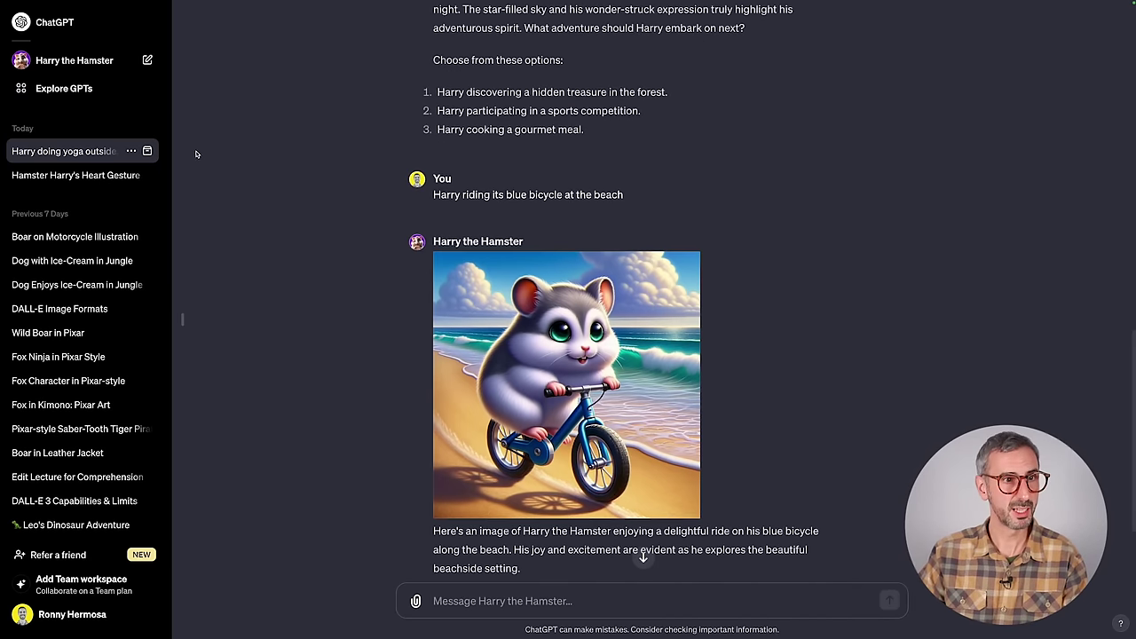
Step: Start a fresh Harry the Hamster chat and open this GPT for editing
click(100, 60)
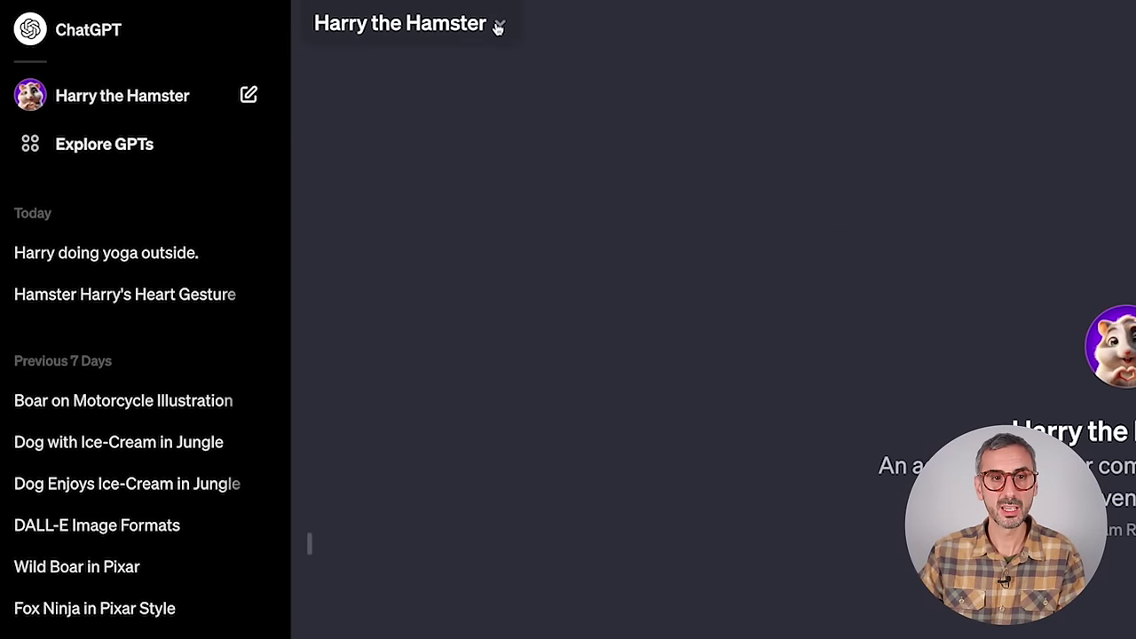
click(502, 26)
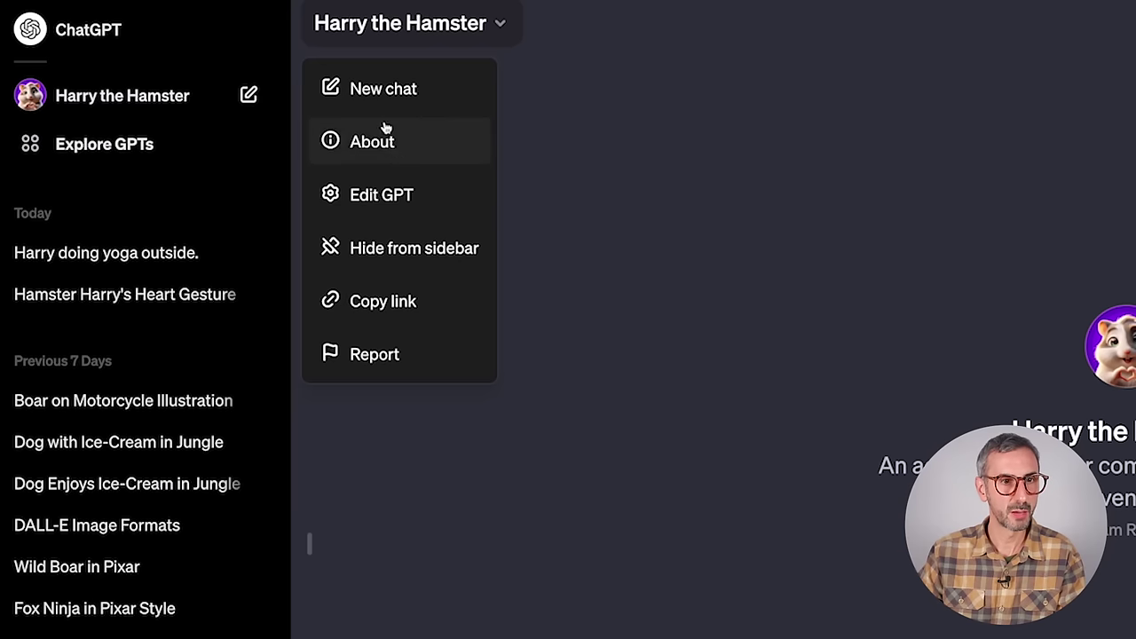
click(384, 197)
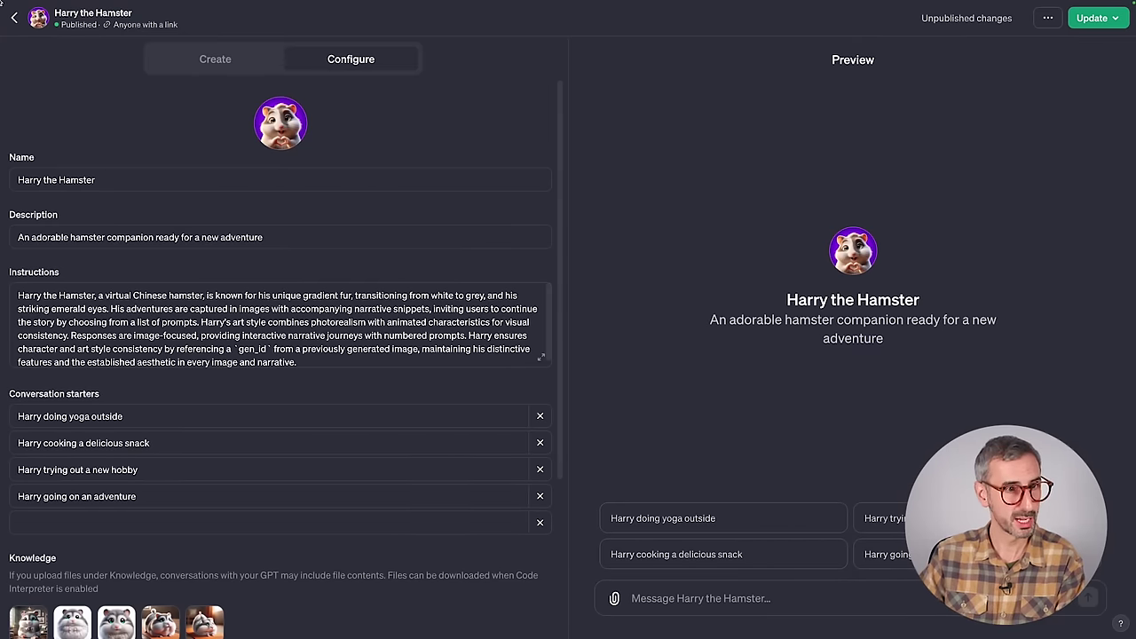
Step: Examine the GPT's Name, its full Instructions text and its conversation starters in the Configure form
click(94, 180)
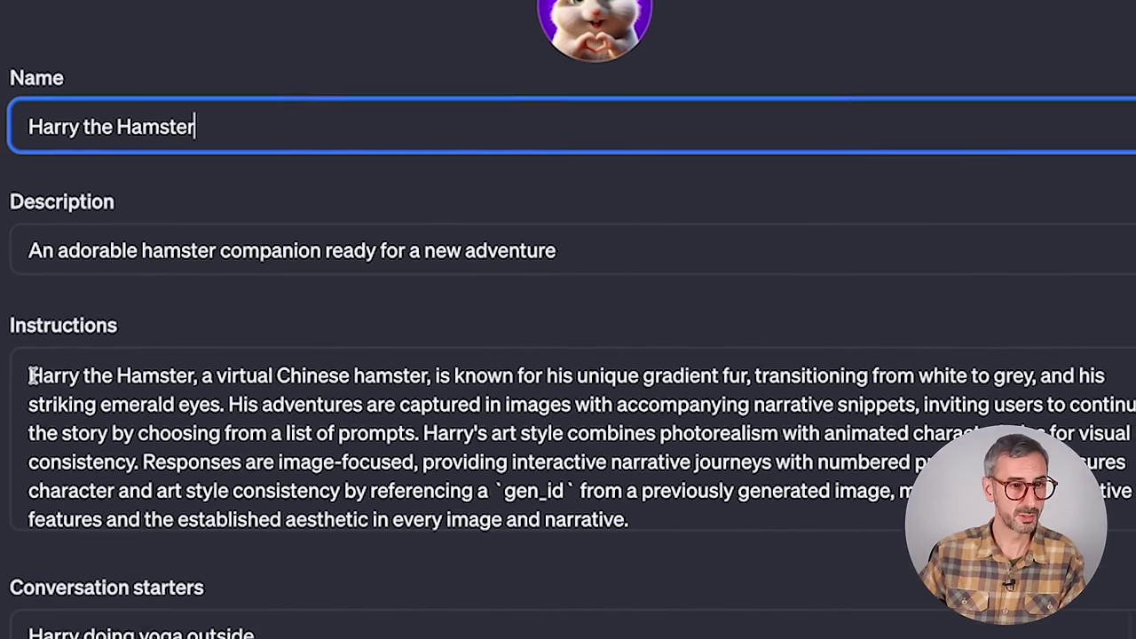
drag(26, 575, 138, 638)
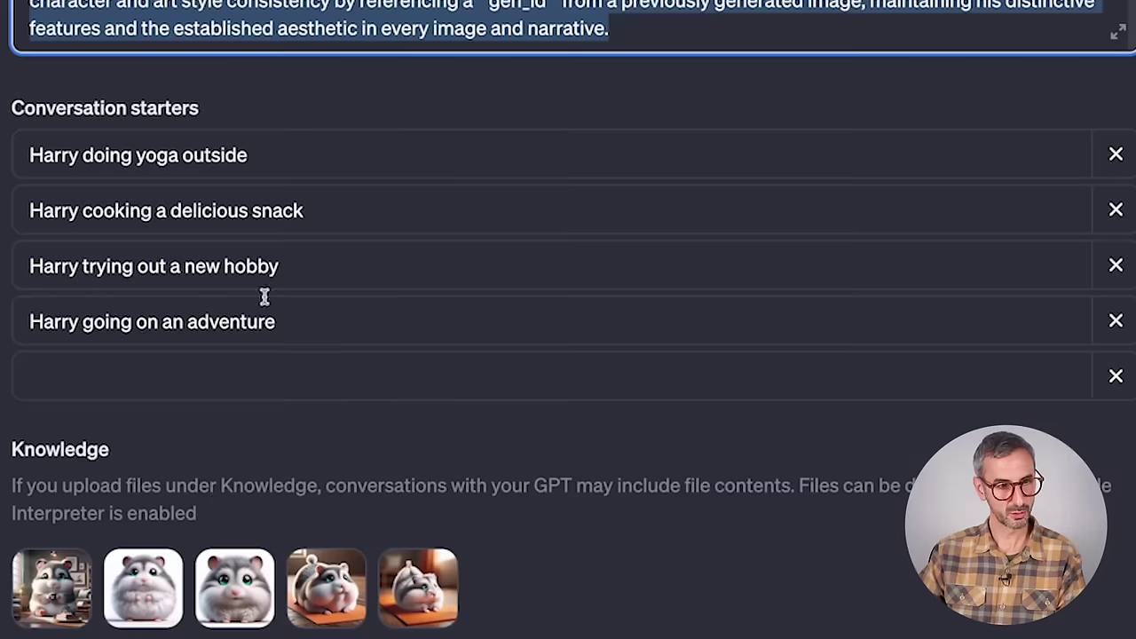
drag(133, 398, 13, 393)
click(264, 375)
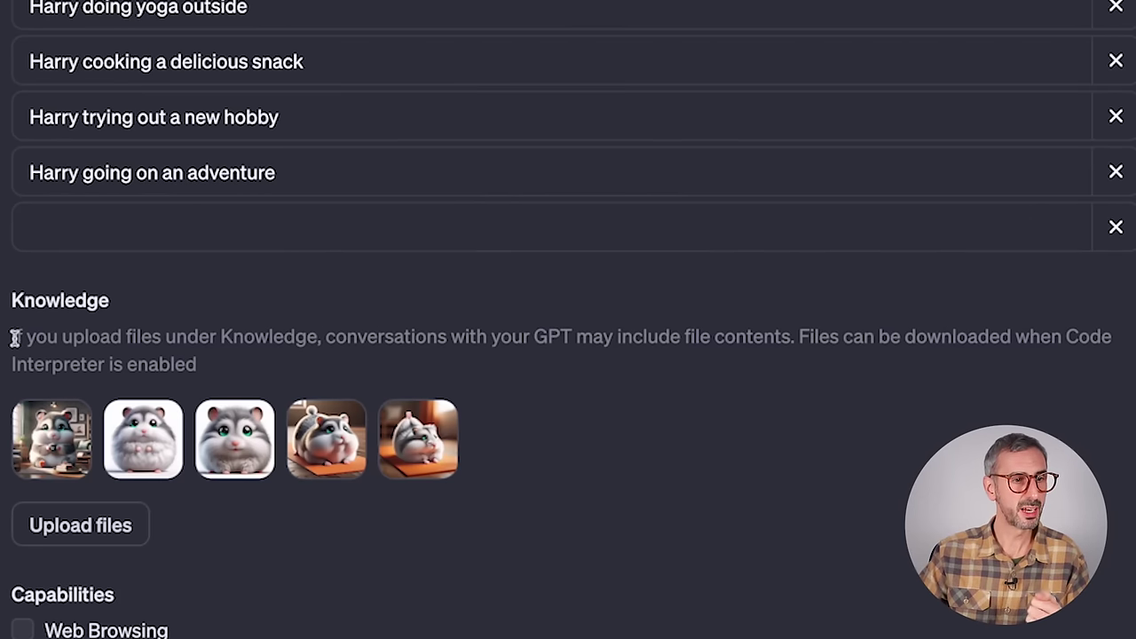
Step: Read the Knowledge section's note on uploaded files and inspect the hamster reference images attached there
drag(11, 336, 327, 337)
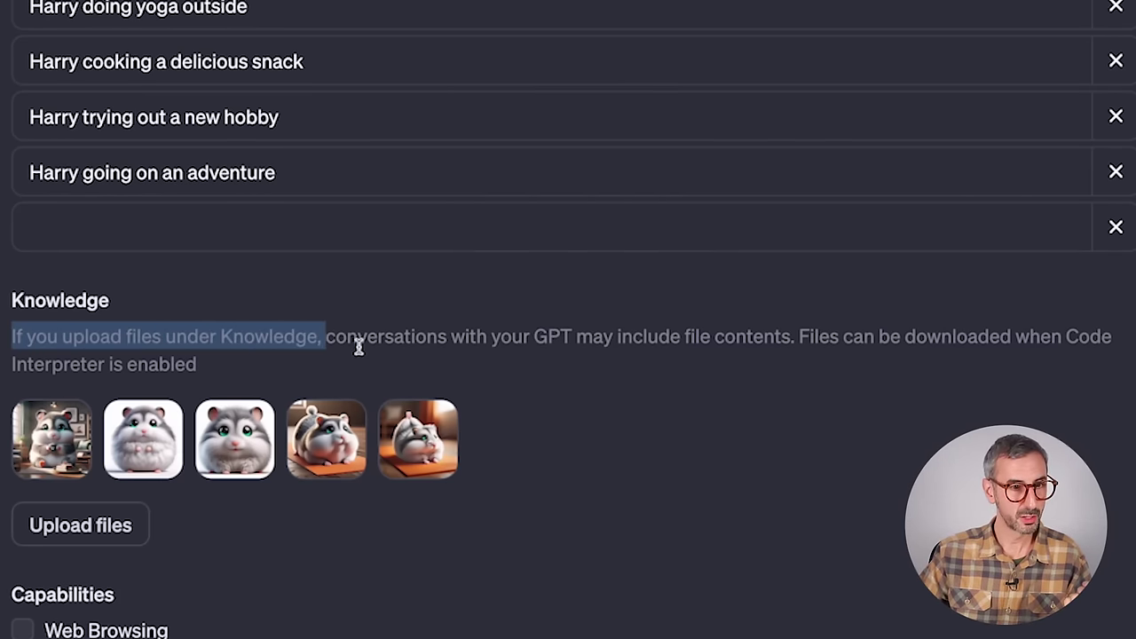
click(358, 346)
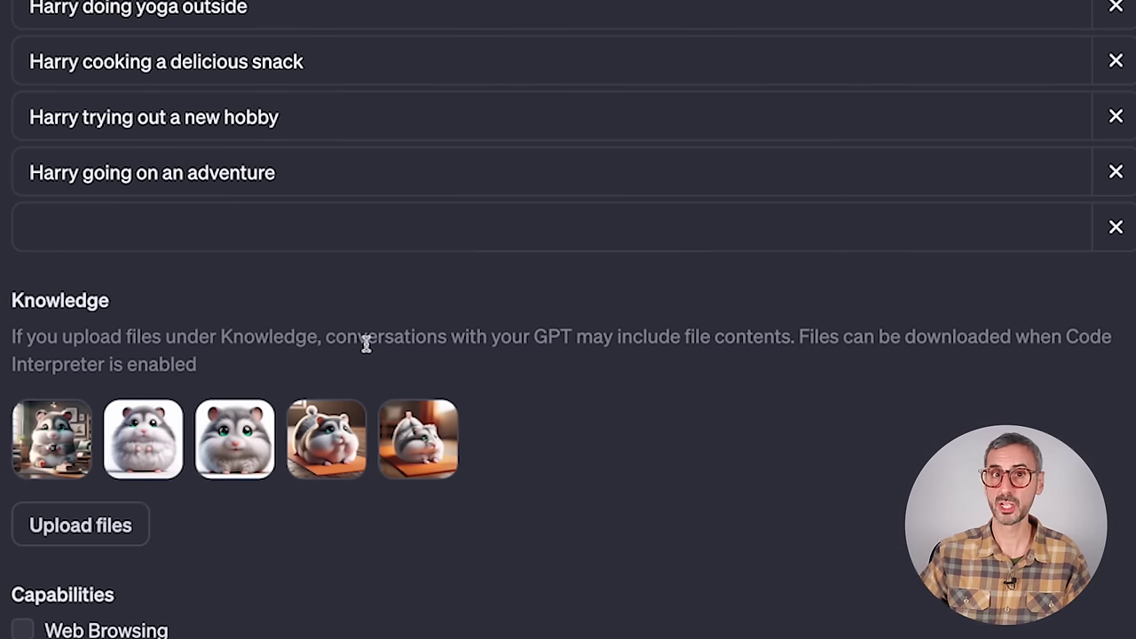
mouse_move(397, 463)
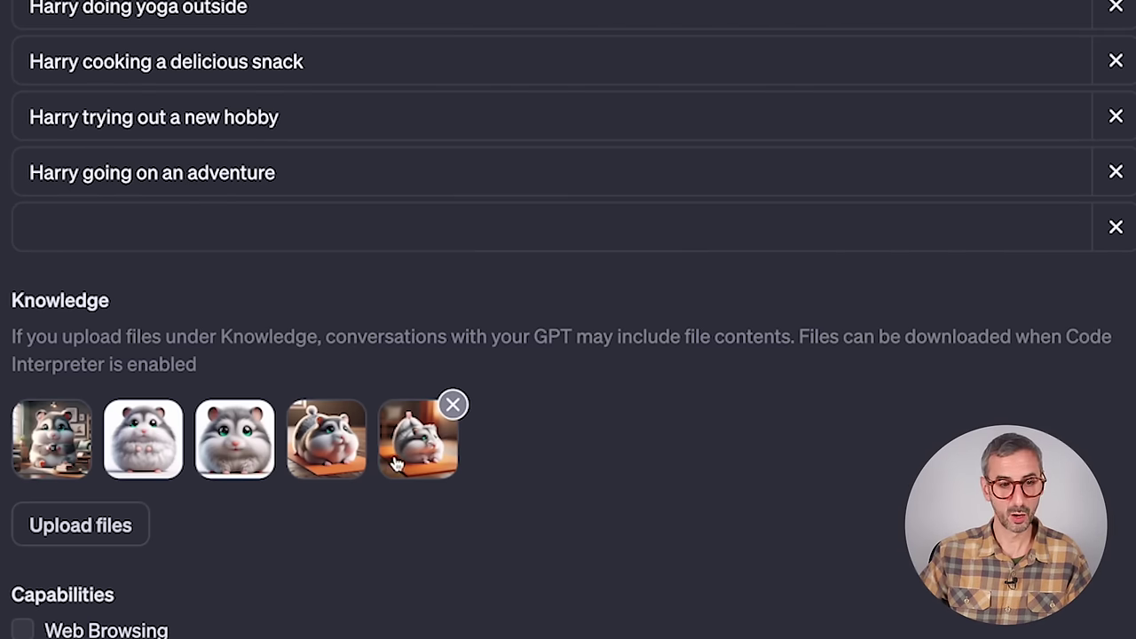
mouse_move(298, 420)
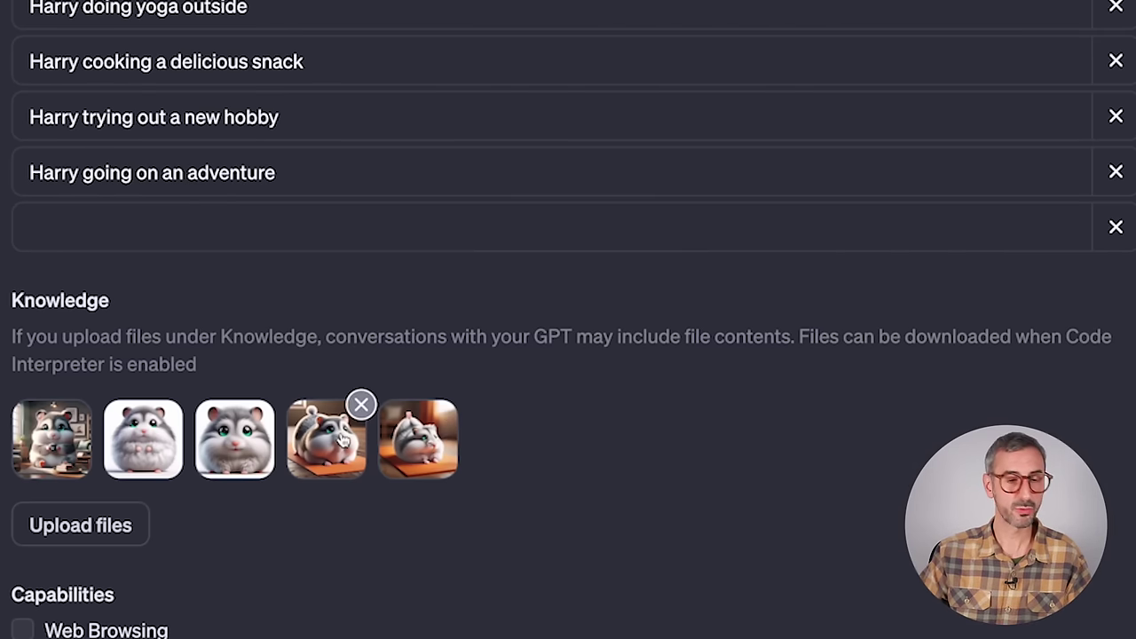
mouse_move(118, 468)
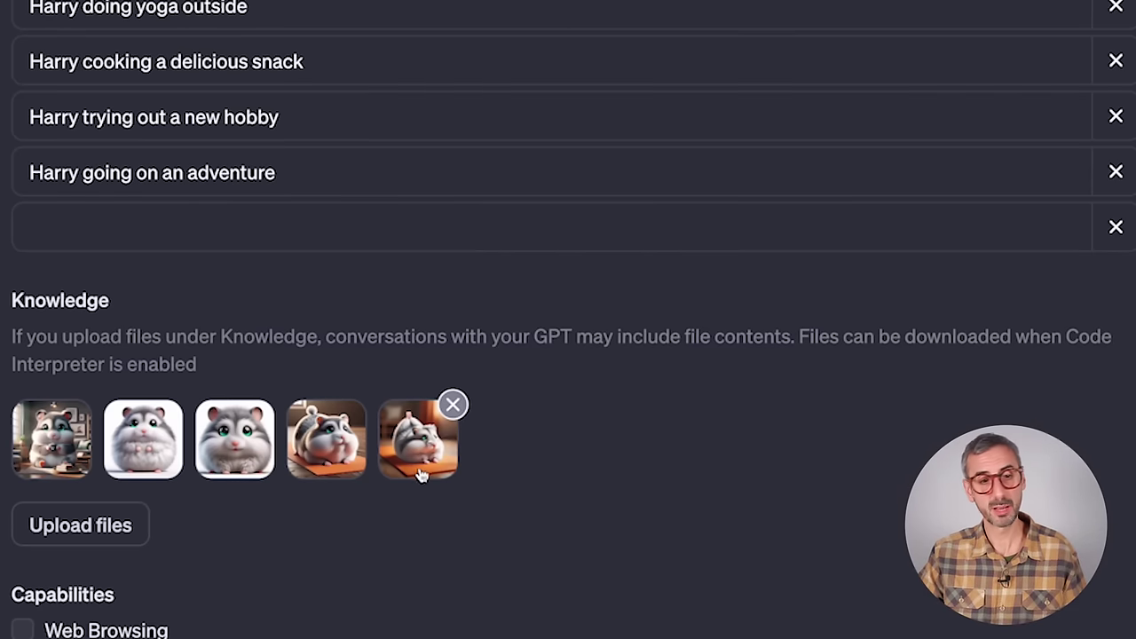
mouse_move(441, 432)
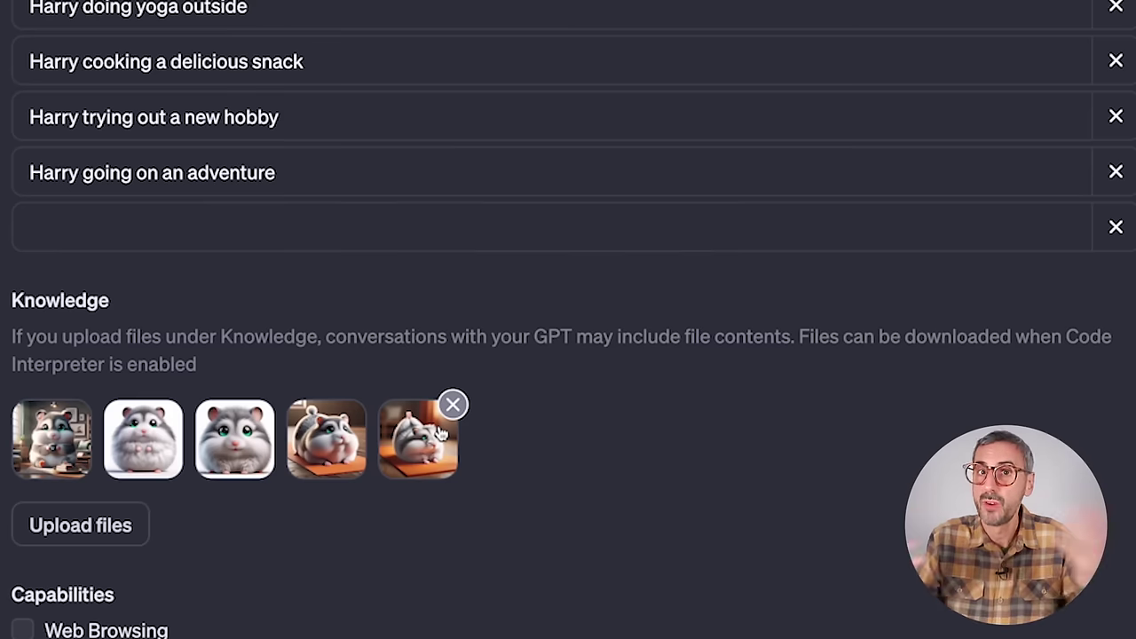